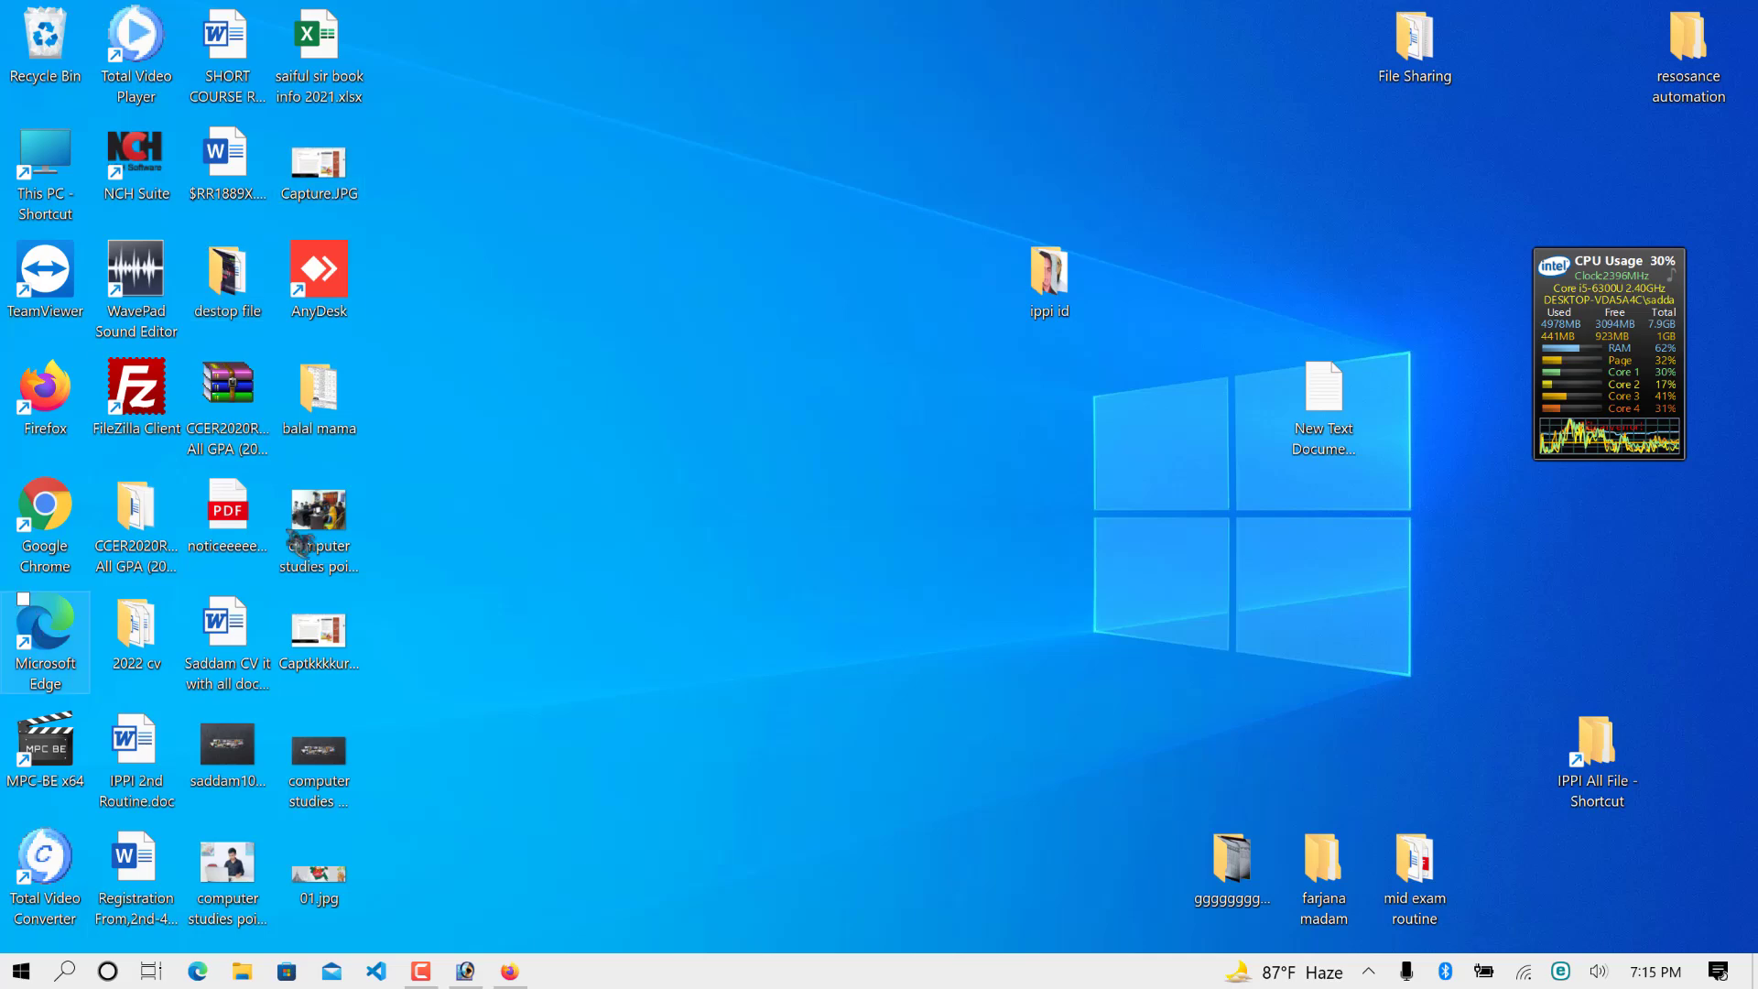
Launch Microsoft Word and create a blank document.
left_click(20, 970)
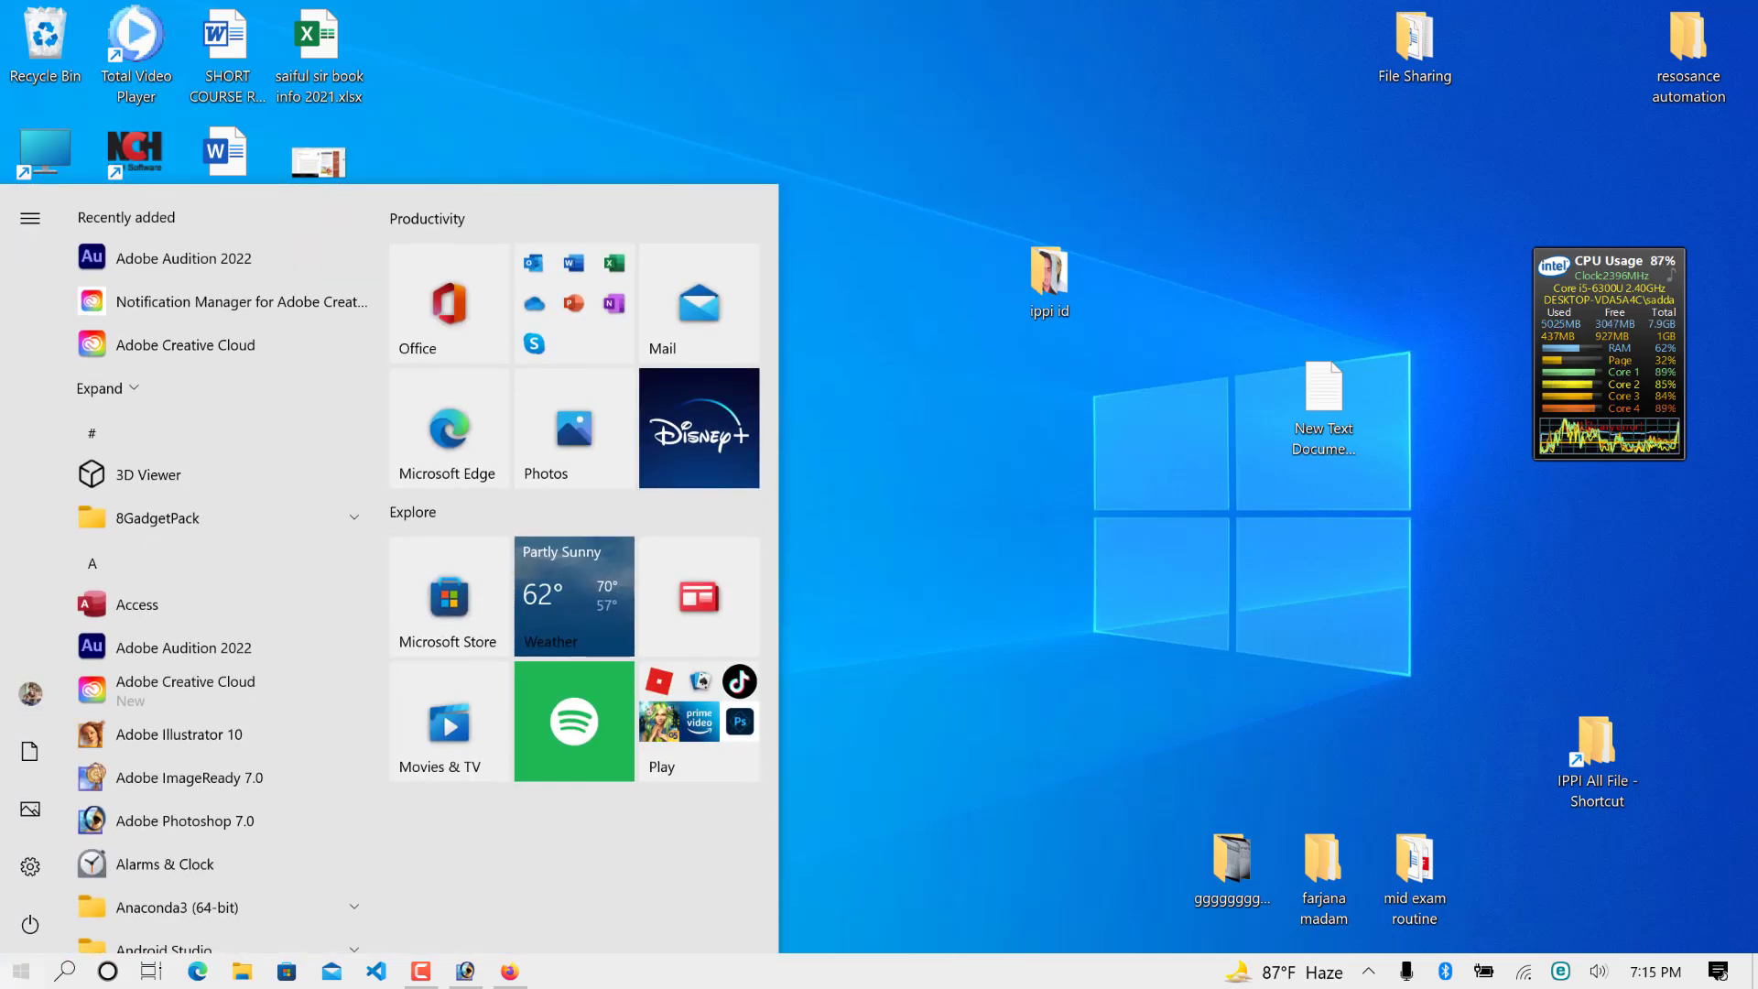
type("hM")
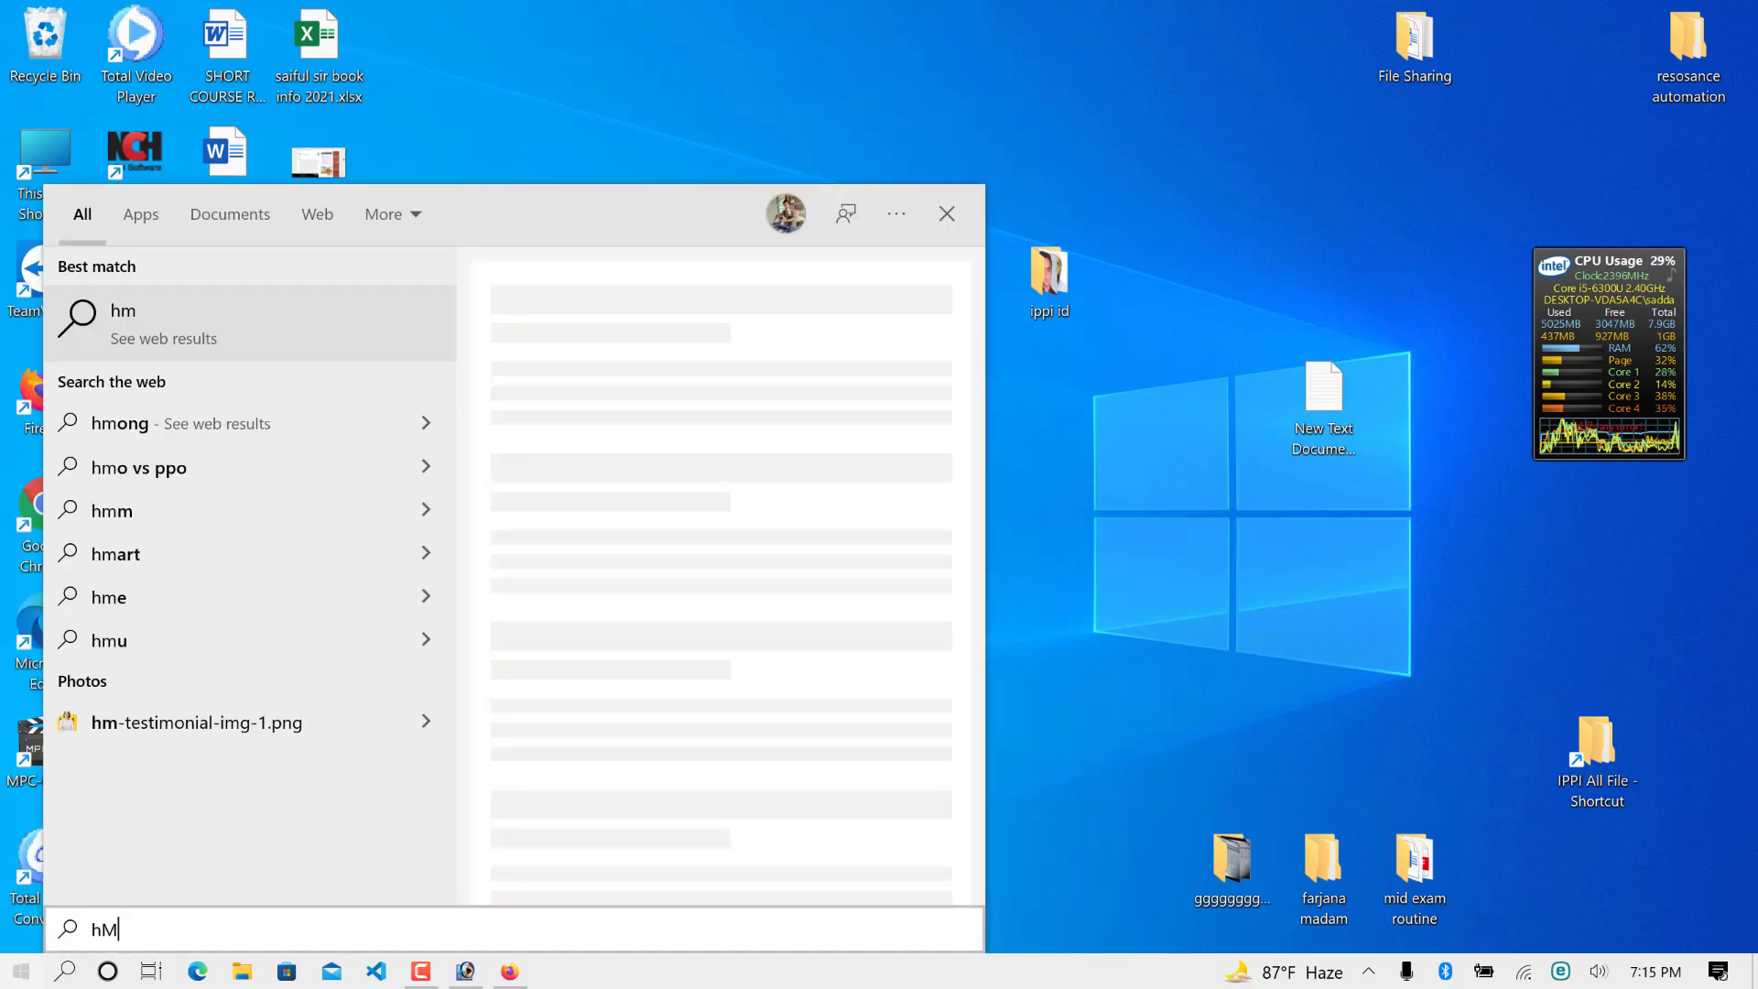
key("BackSpace")
key("BackSpace")
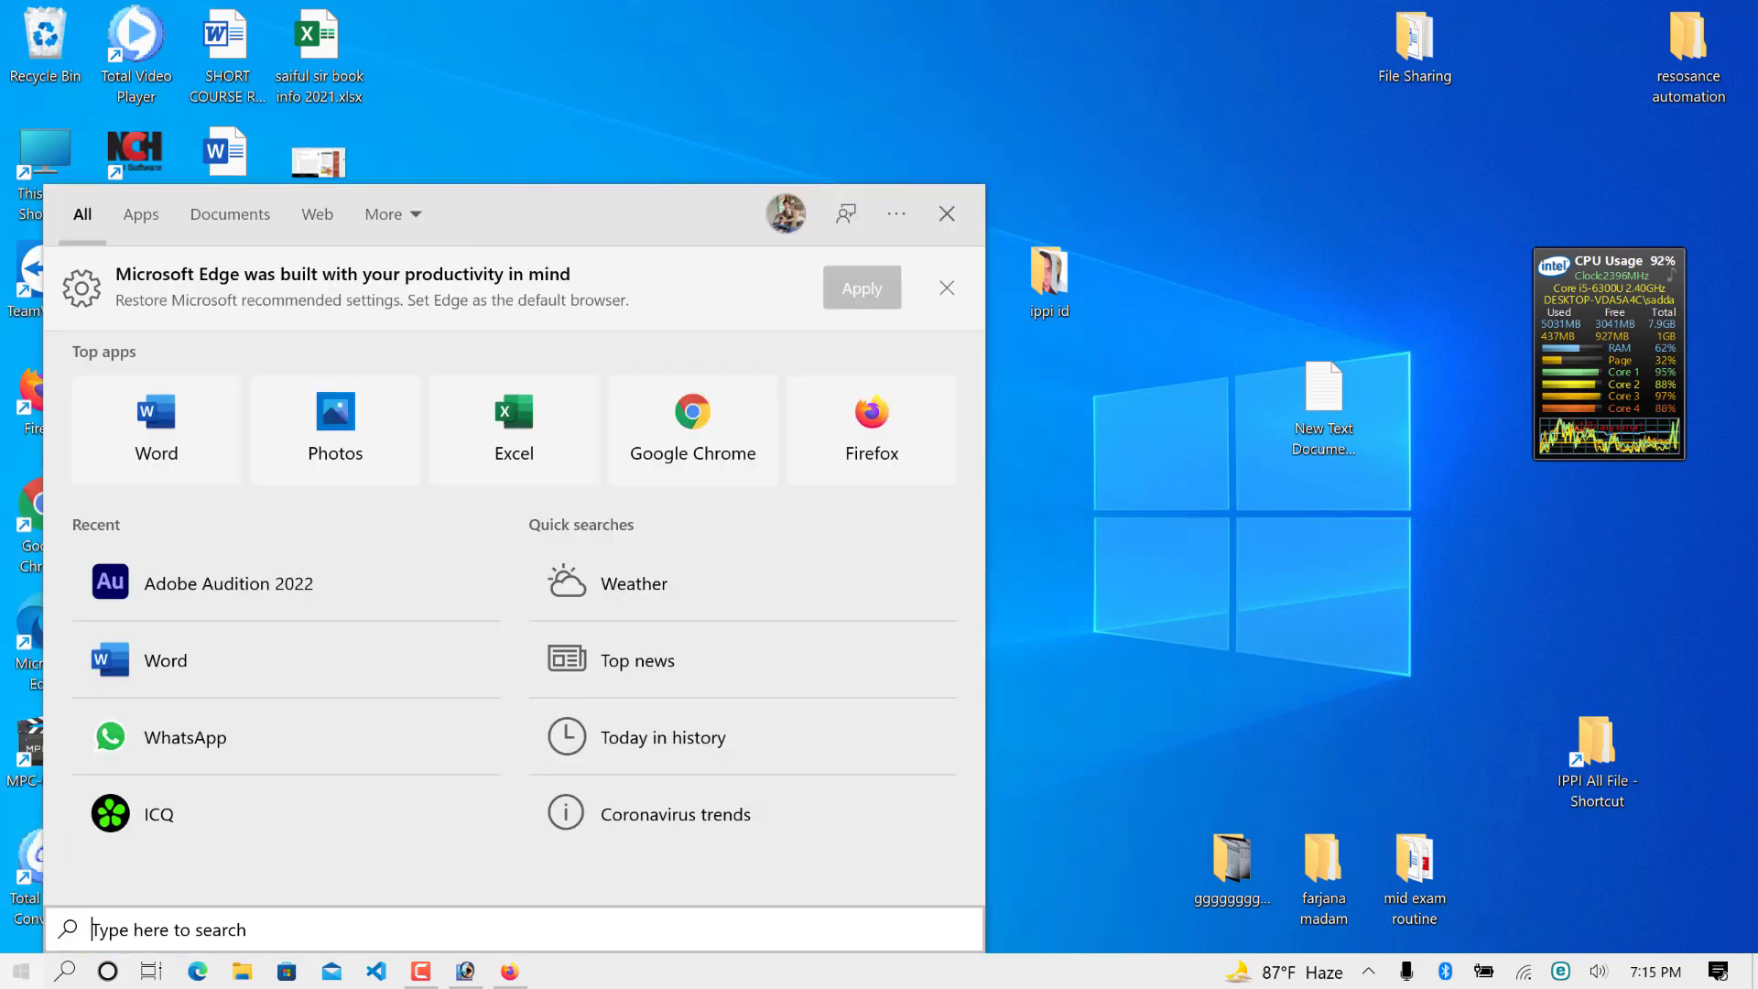
type("wo")
key("Return")
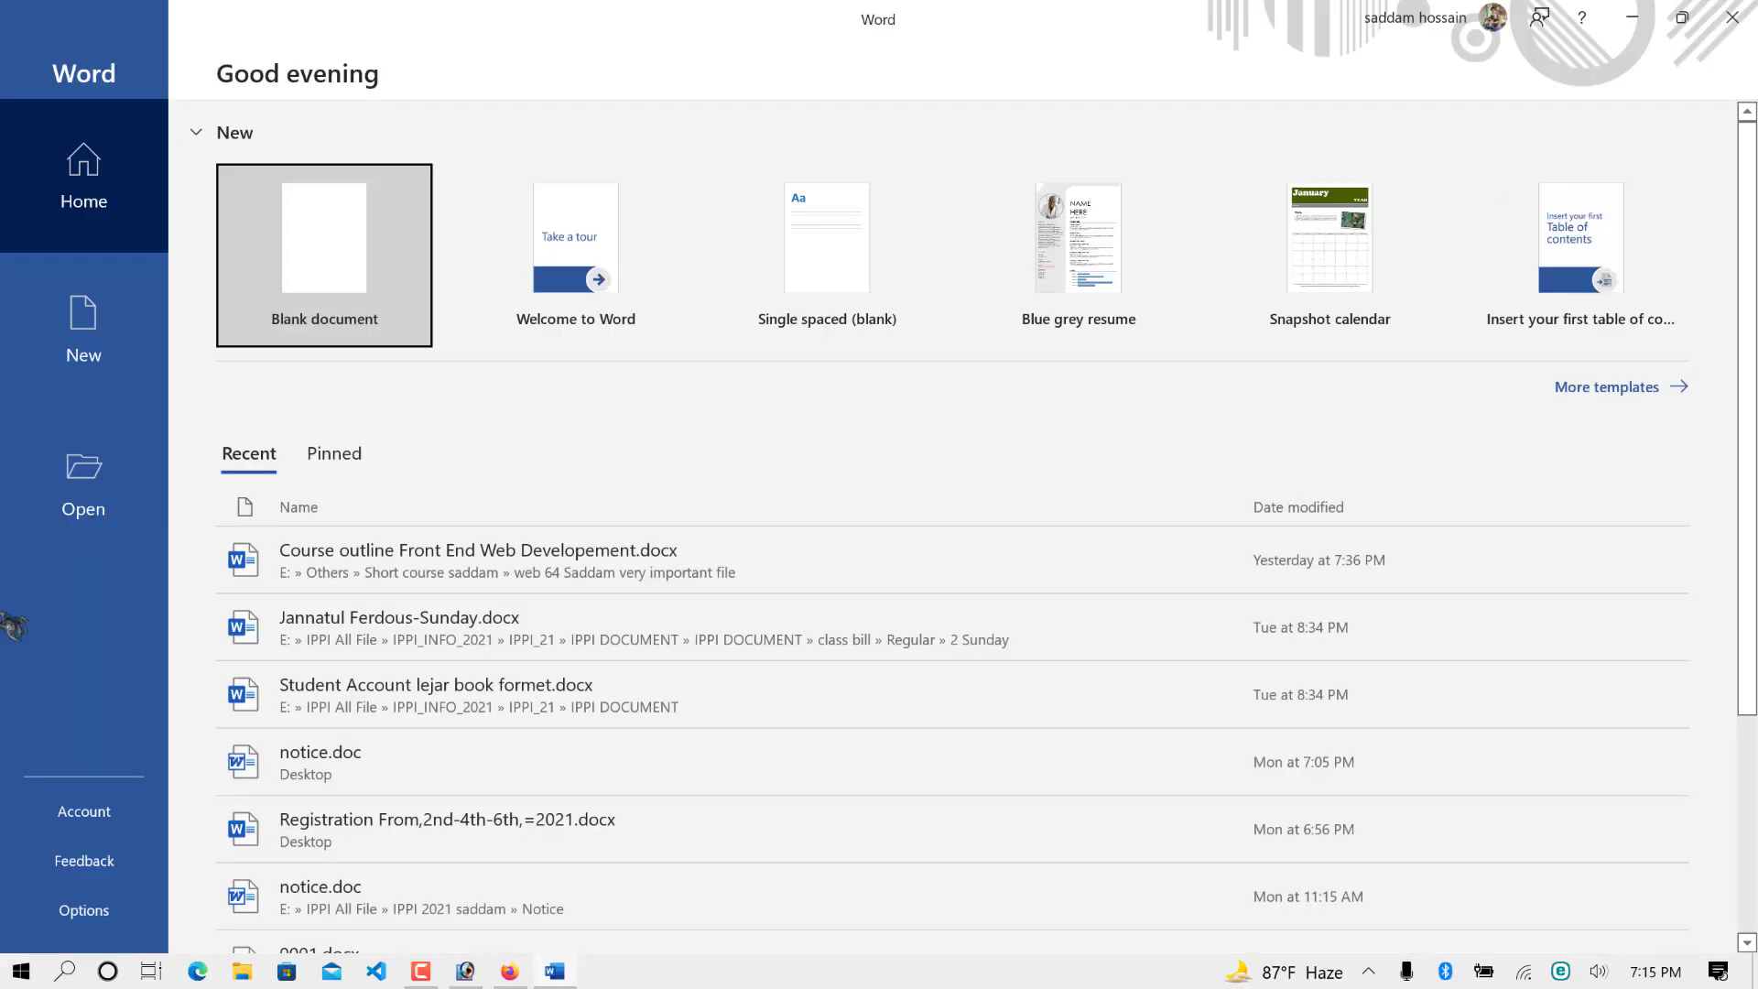
left_click(322, 252)
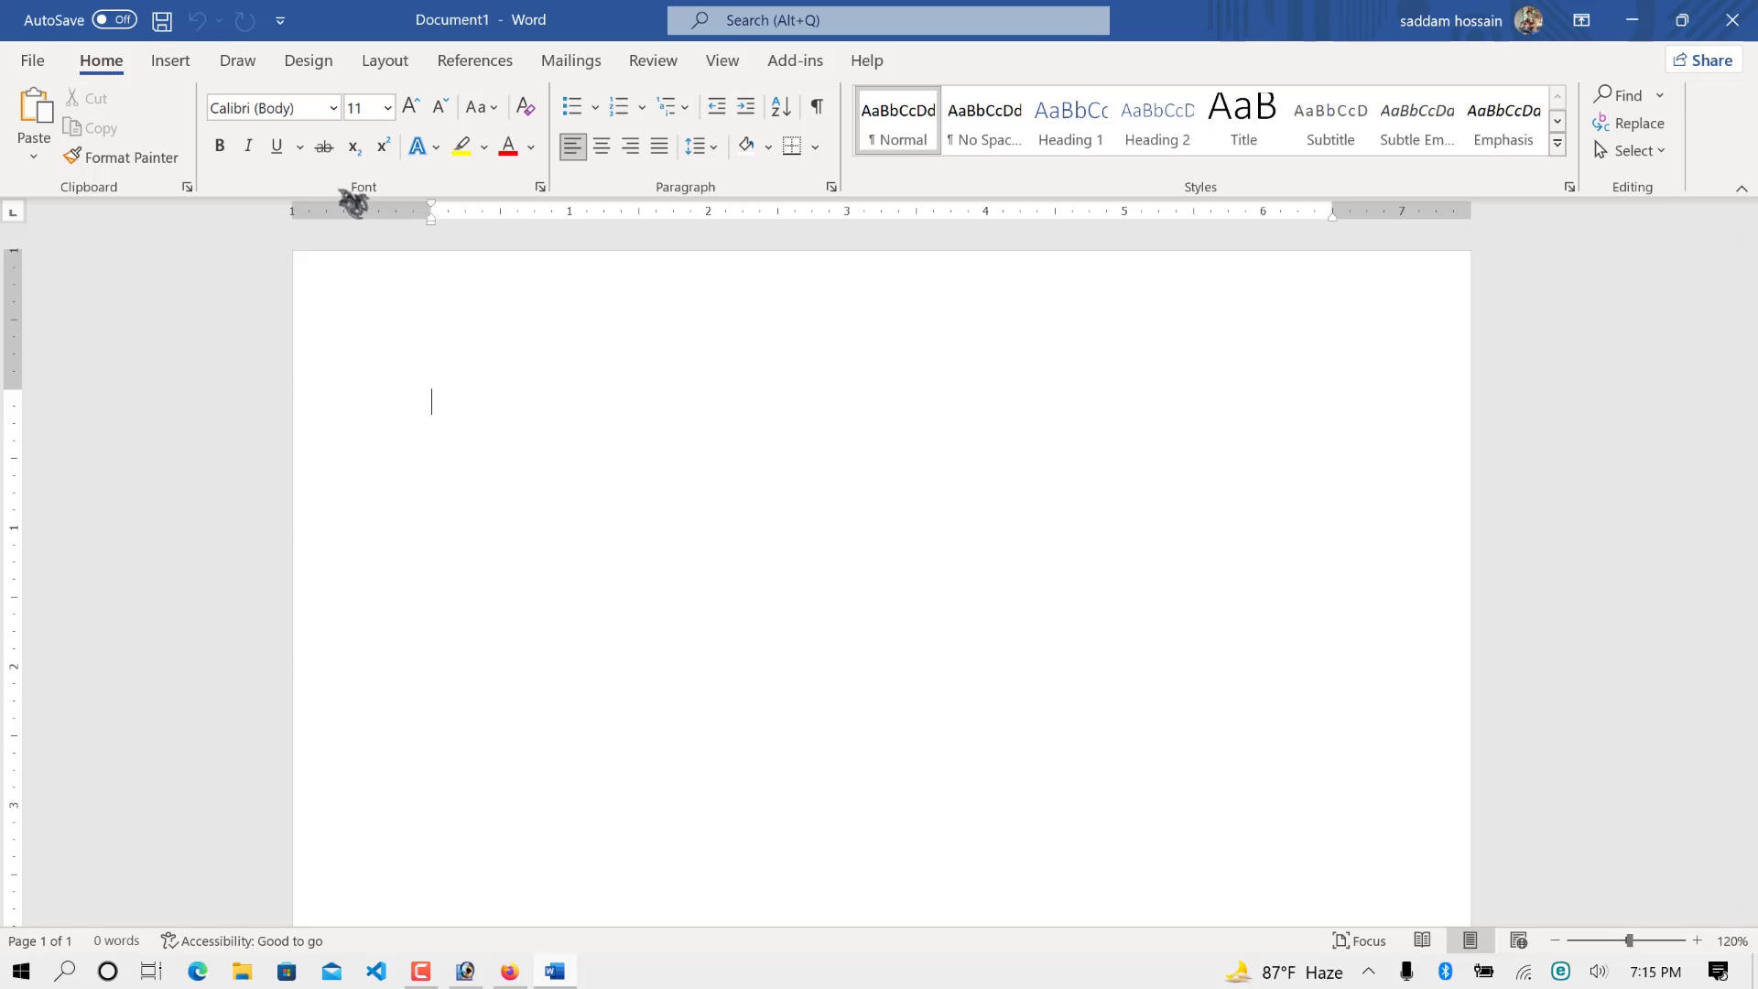
Search the Office Add-ins store for "translator" and add the Translator add-in, accepting its licence terms.
left_click(174, 62)
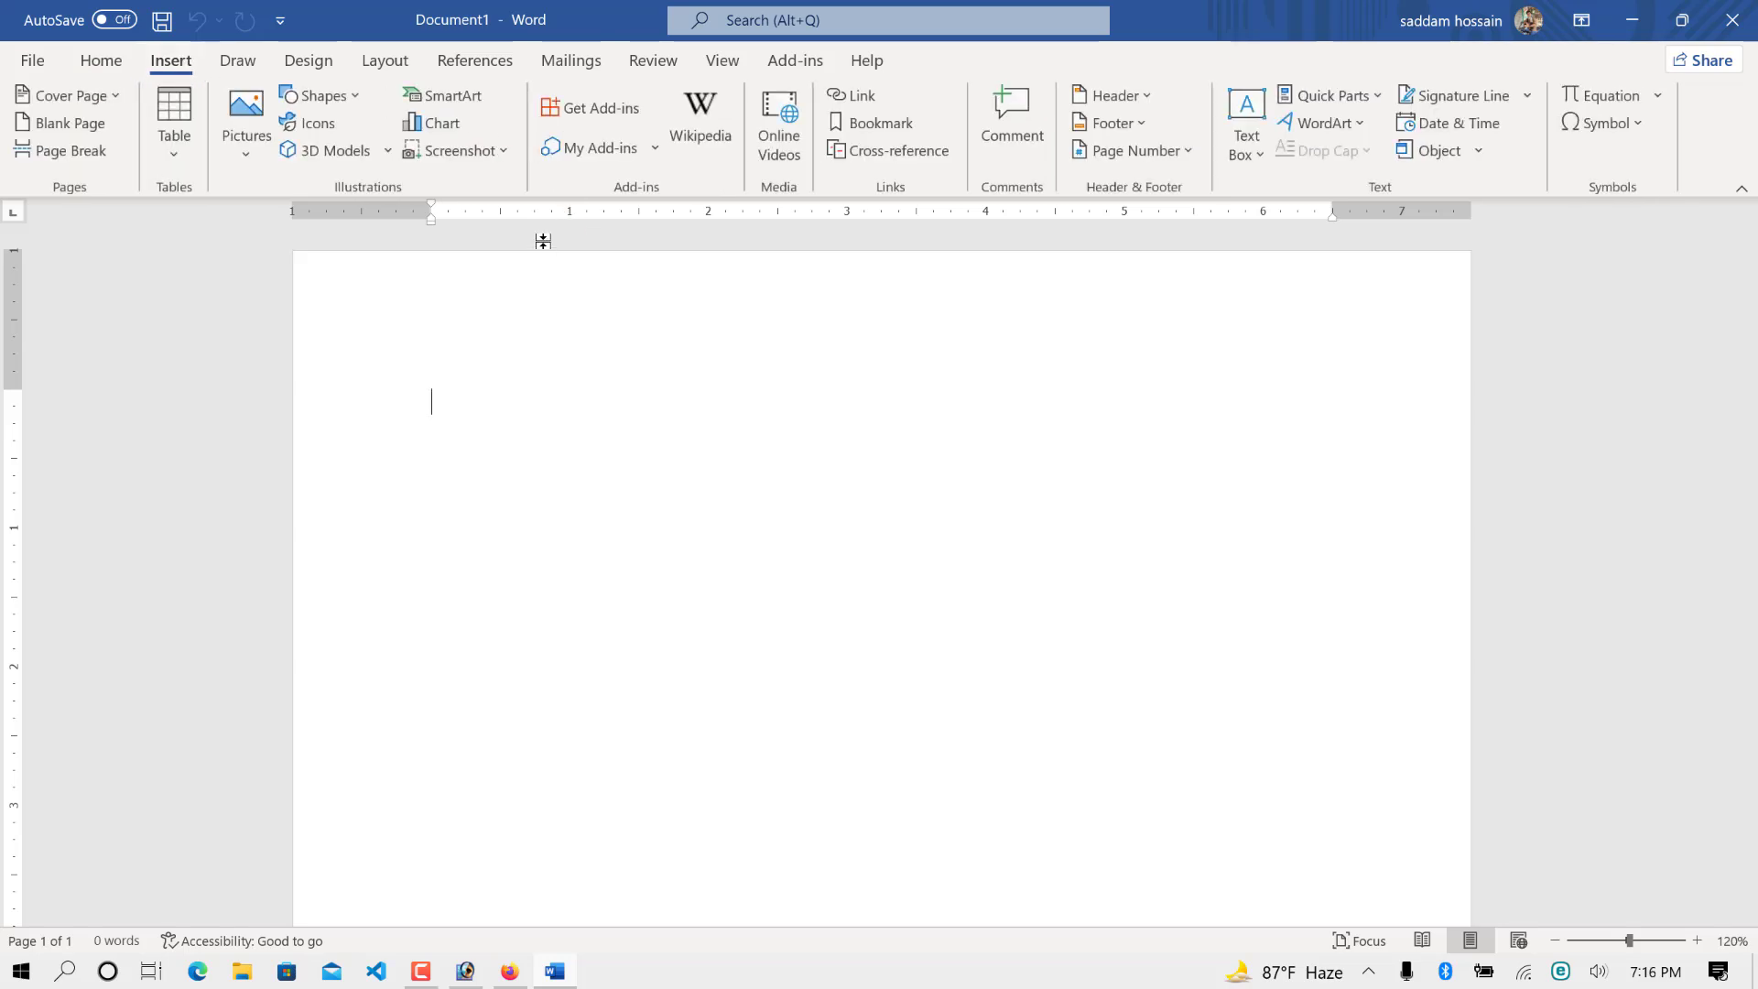
left_click(625, 121)
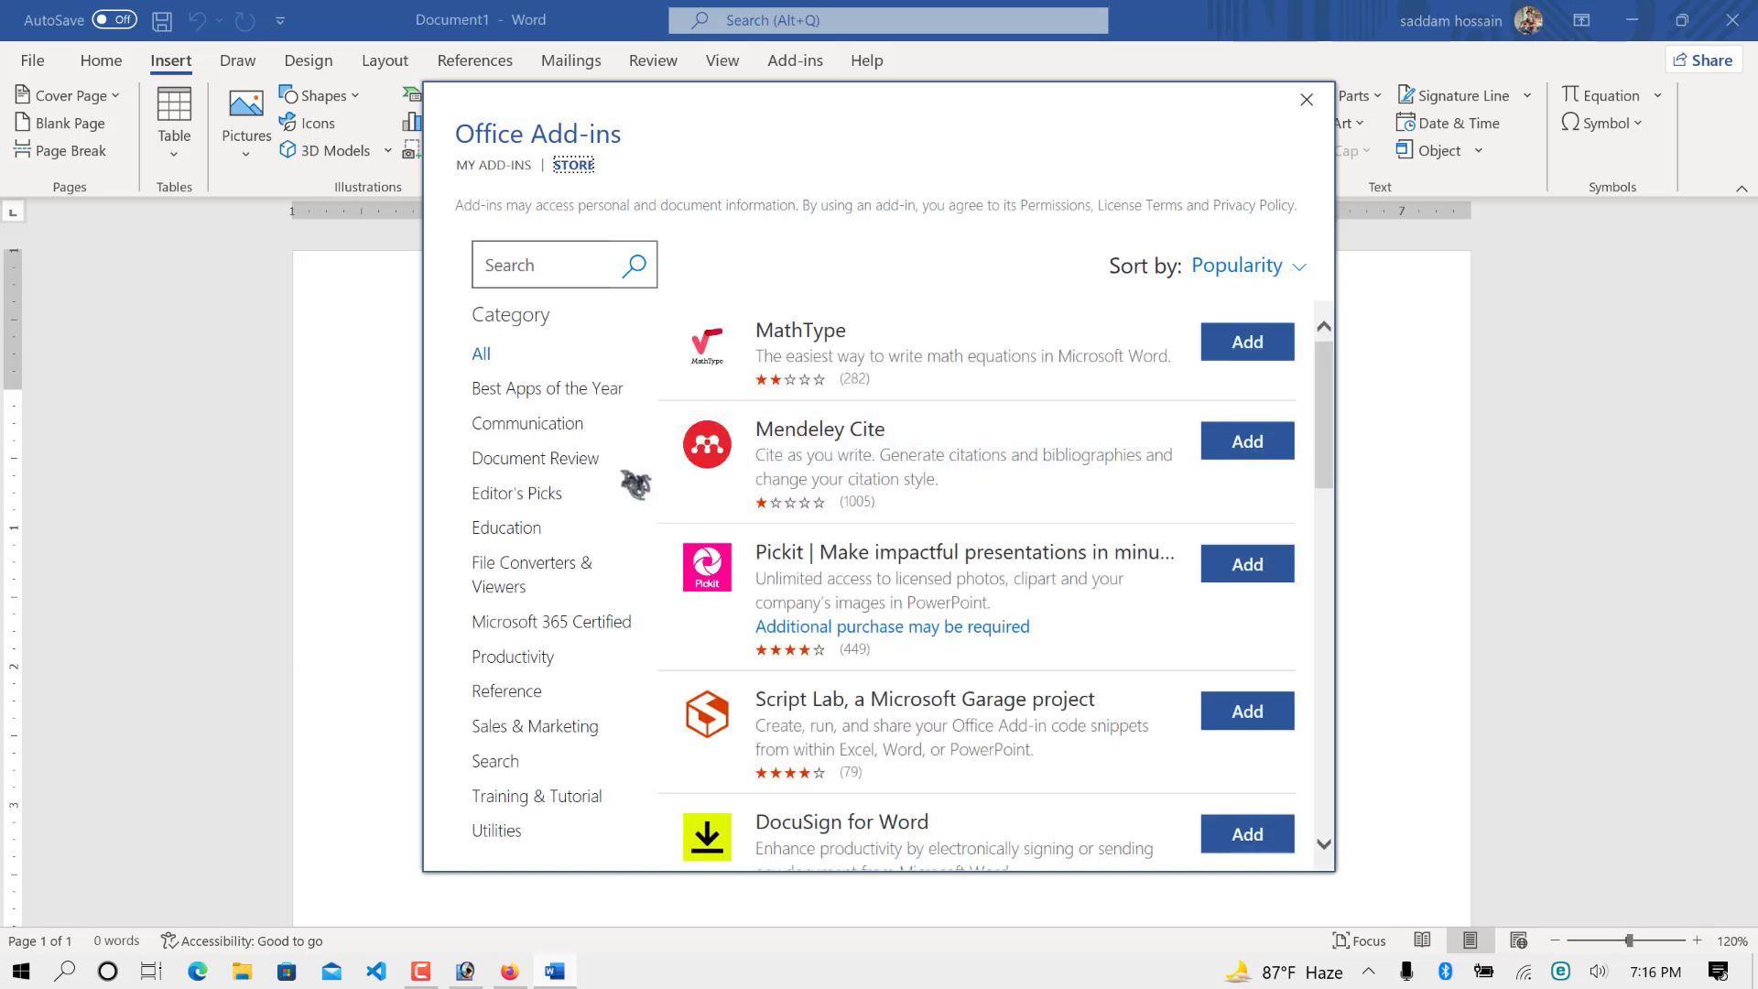
left_click(518, 254)
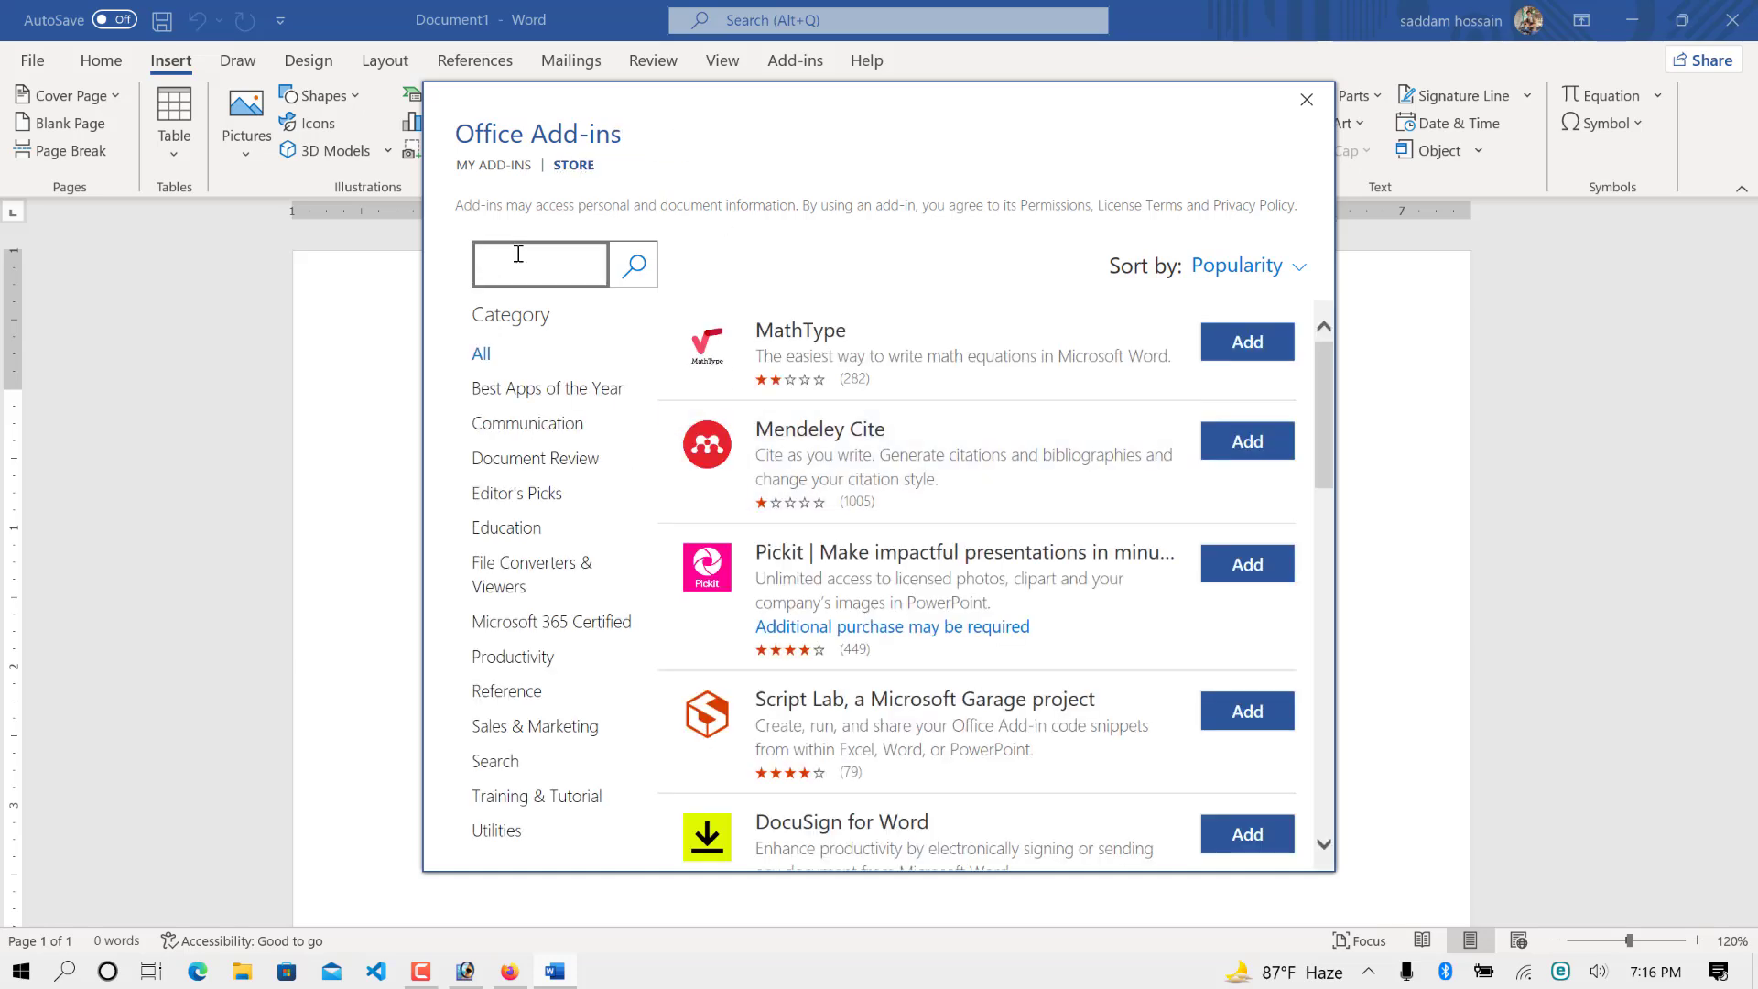
type("translator")
key("Return")
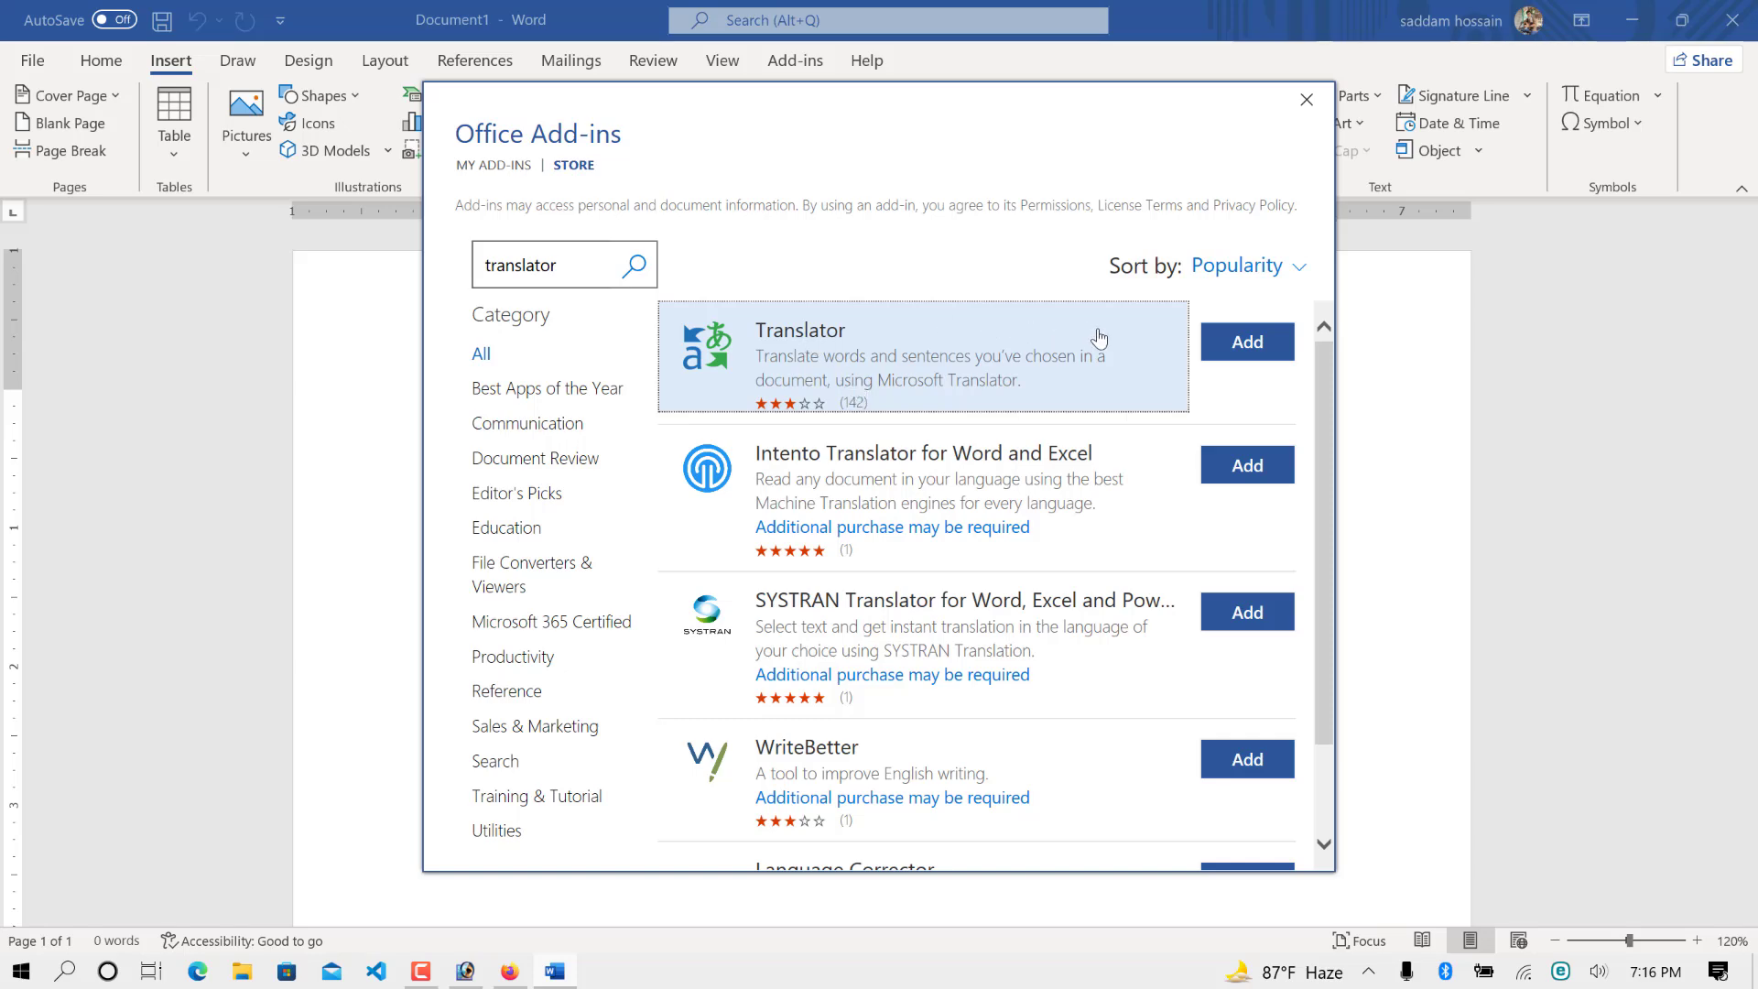
left_click(1234, 360)
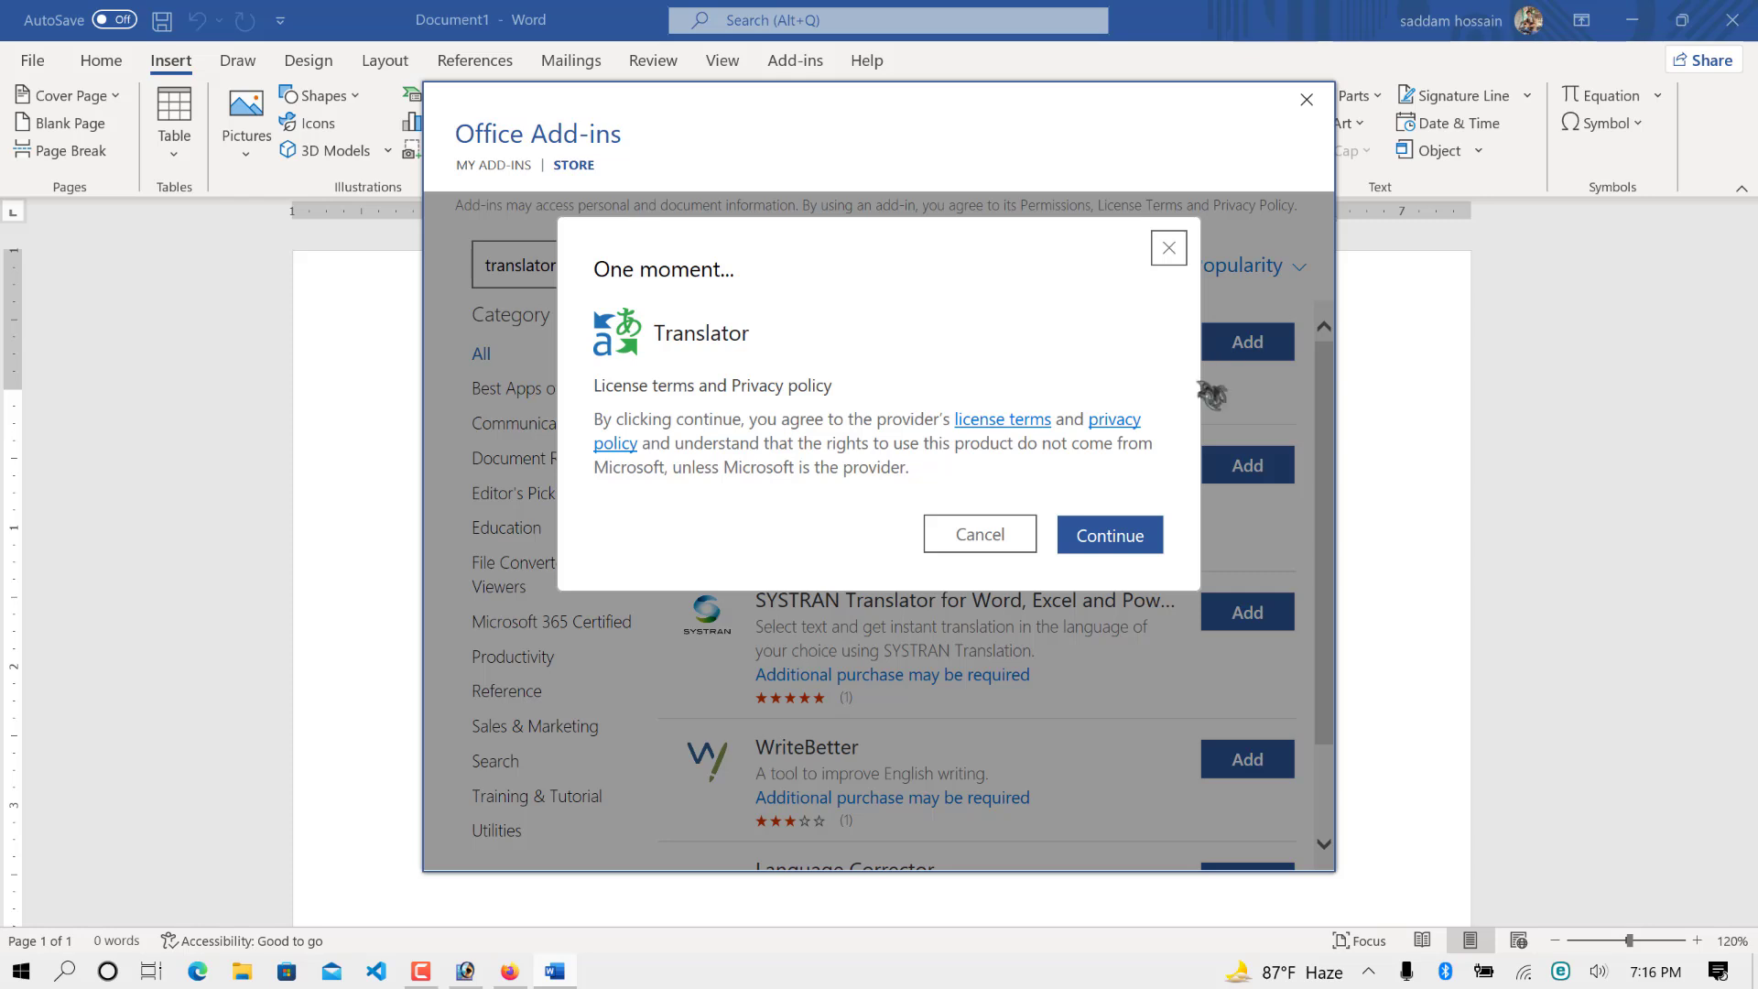
left_click(1135, 542)
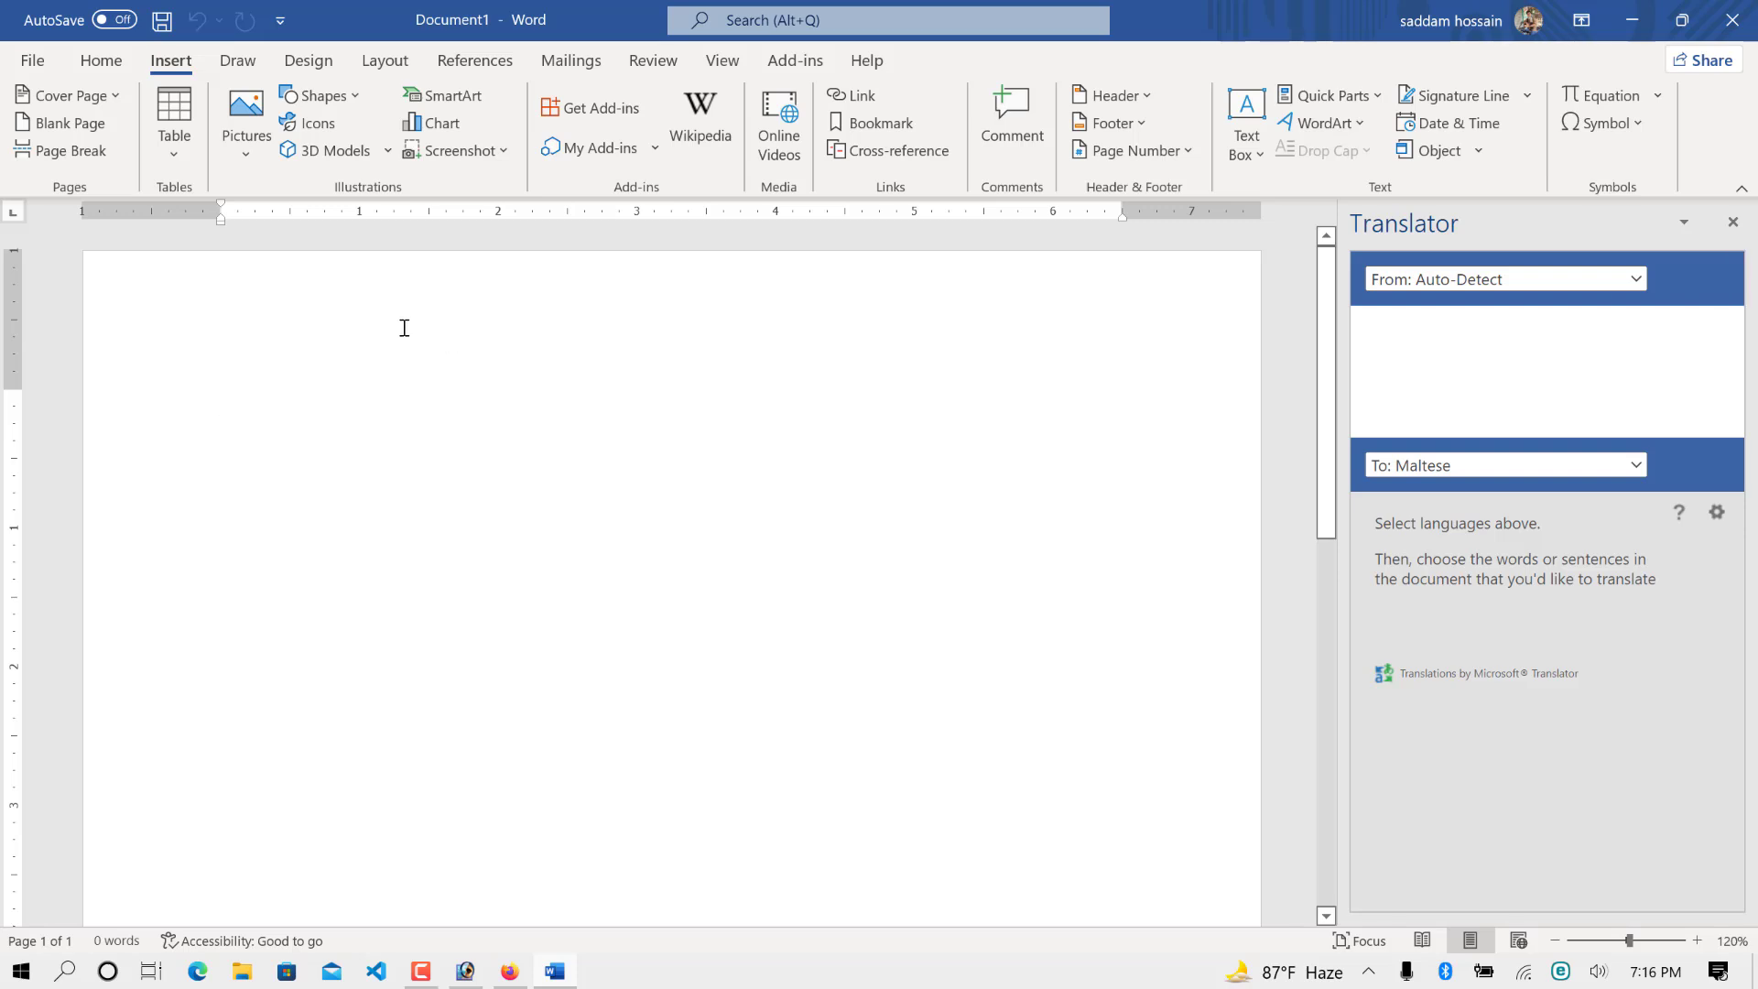
Write "I love you" in the document and translate it into Bangla with the Translator add-in.
type("I ")
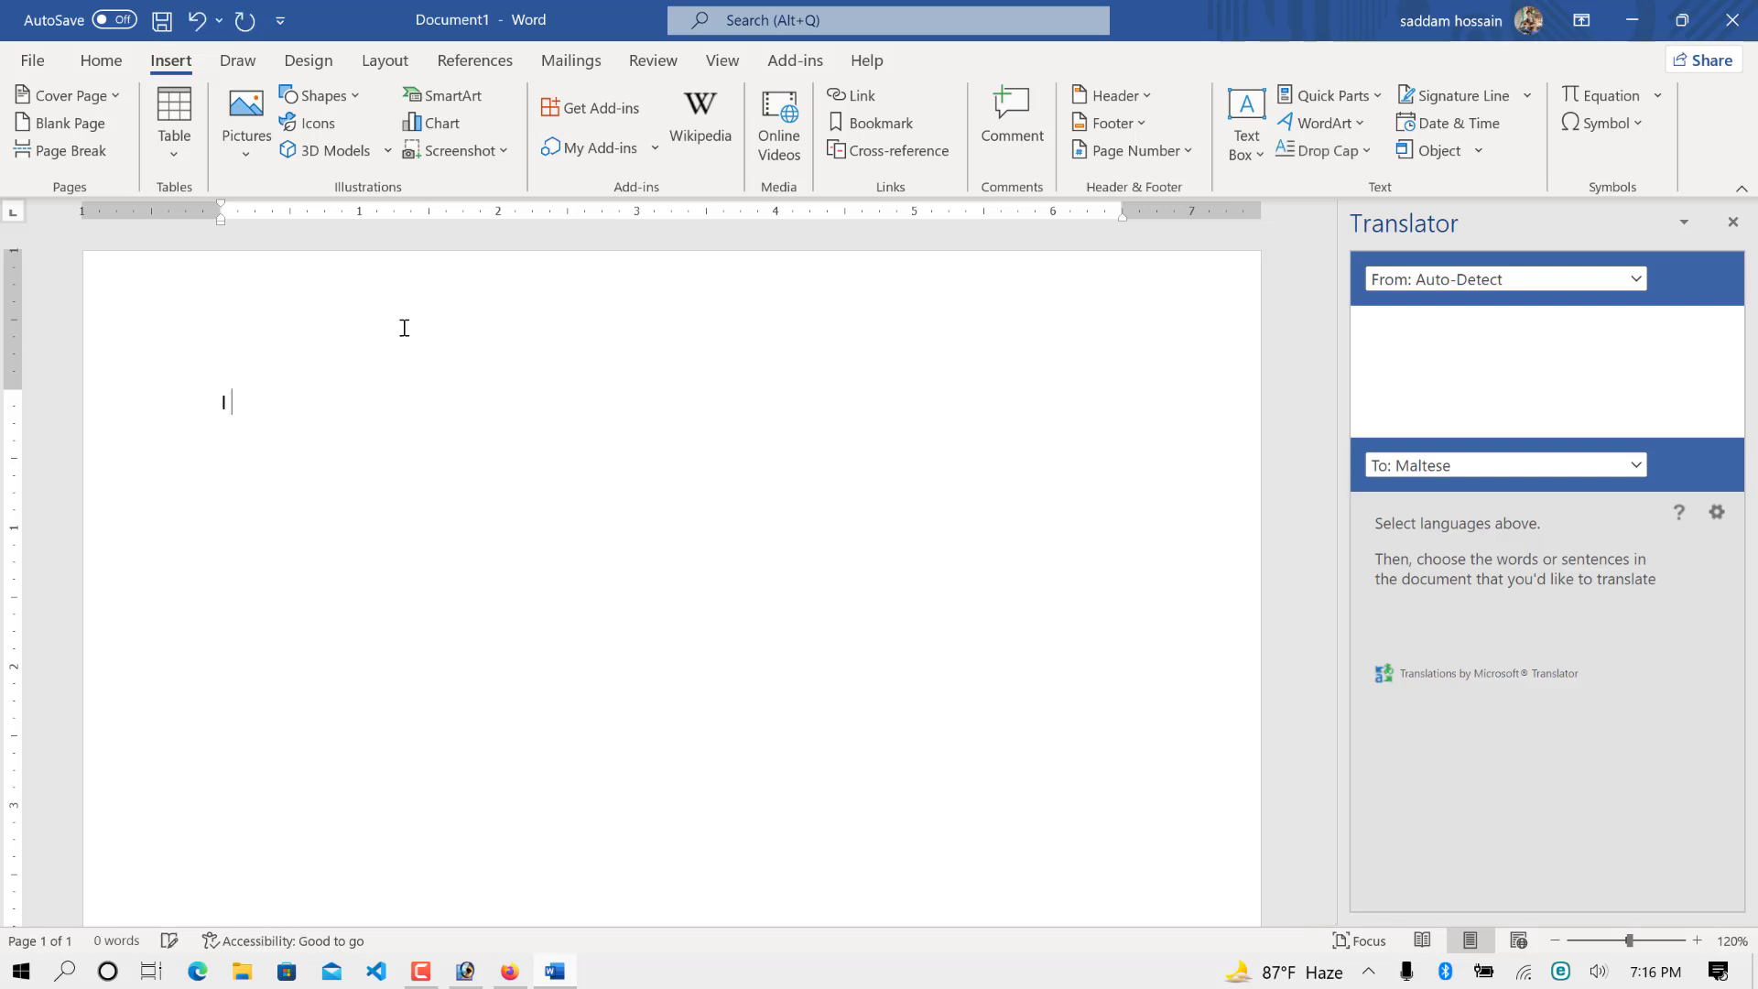
type("love you")
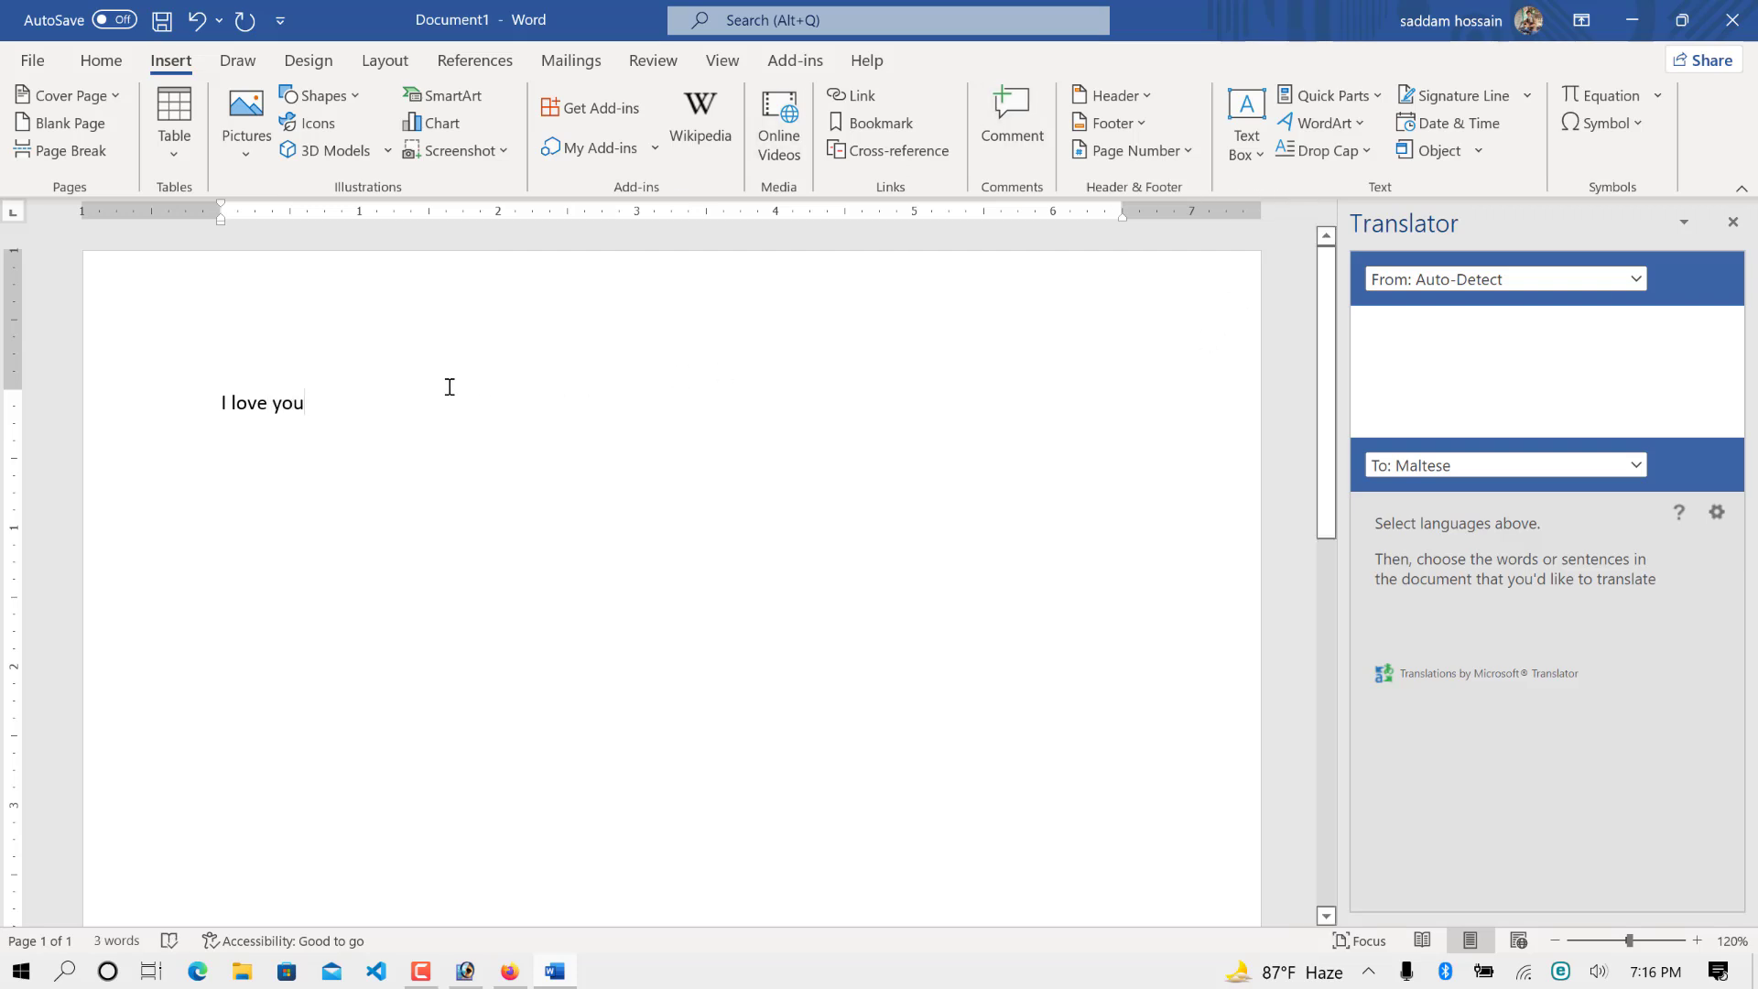
left_click_drag(312, 404, 216, 403)
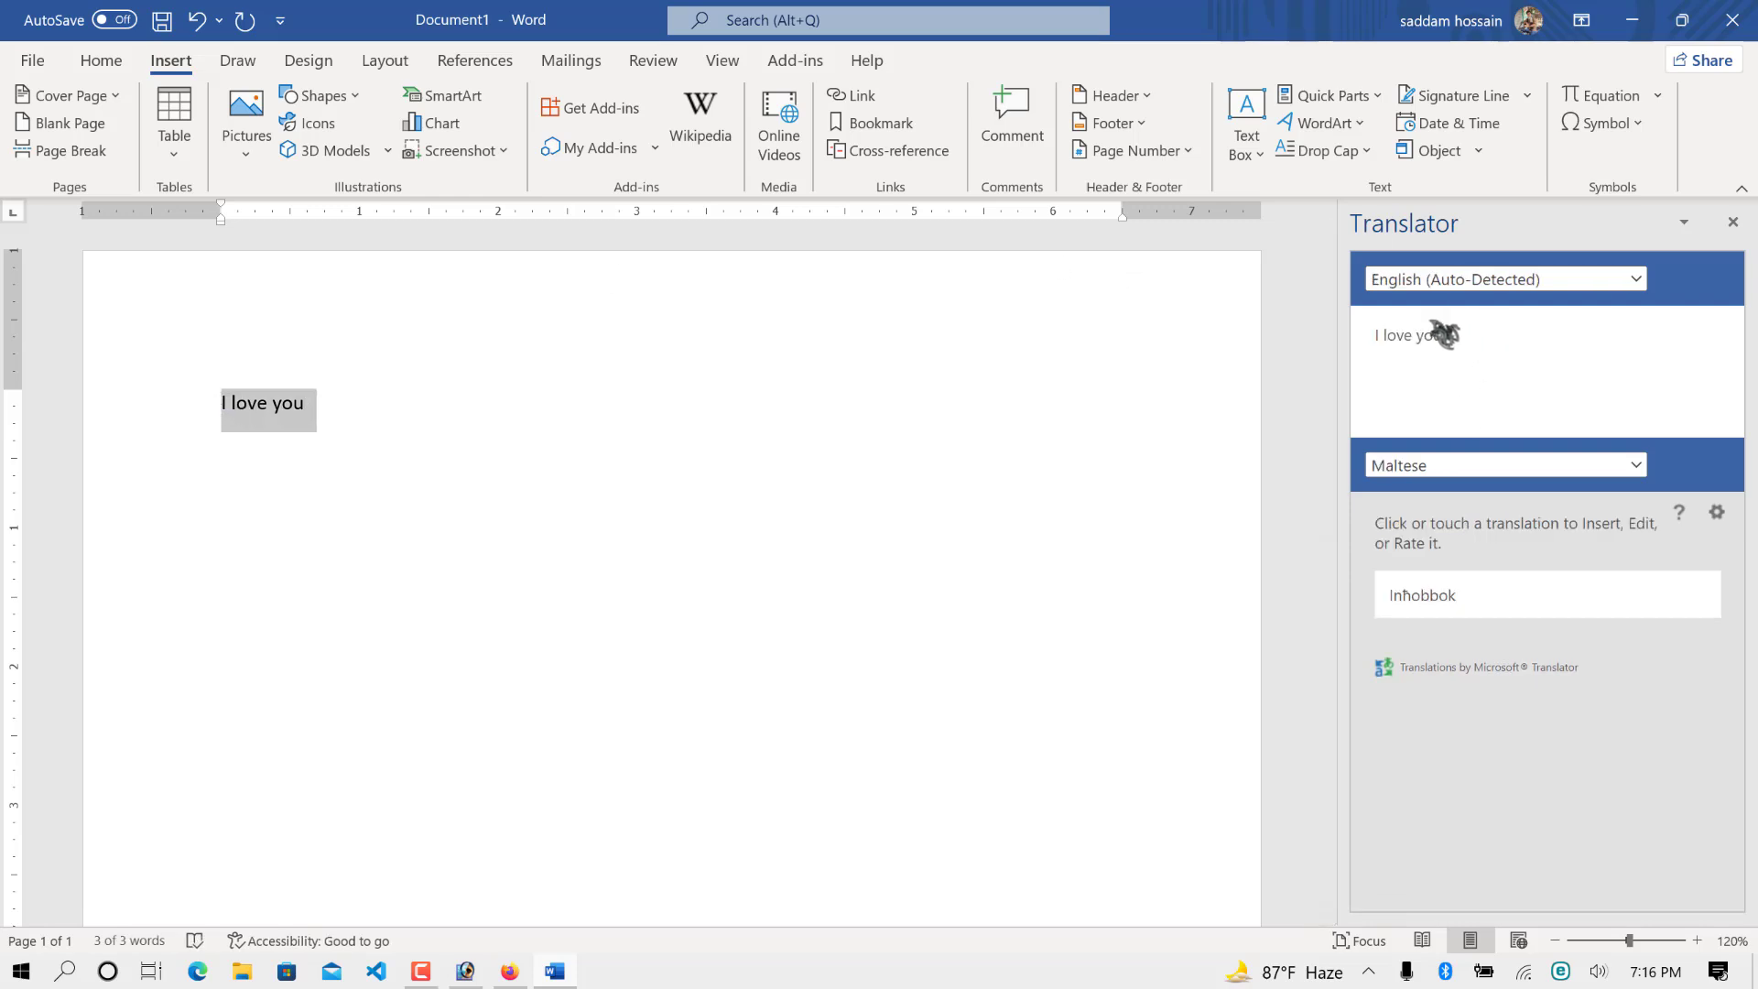
left_click(1639, 469)
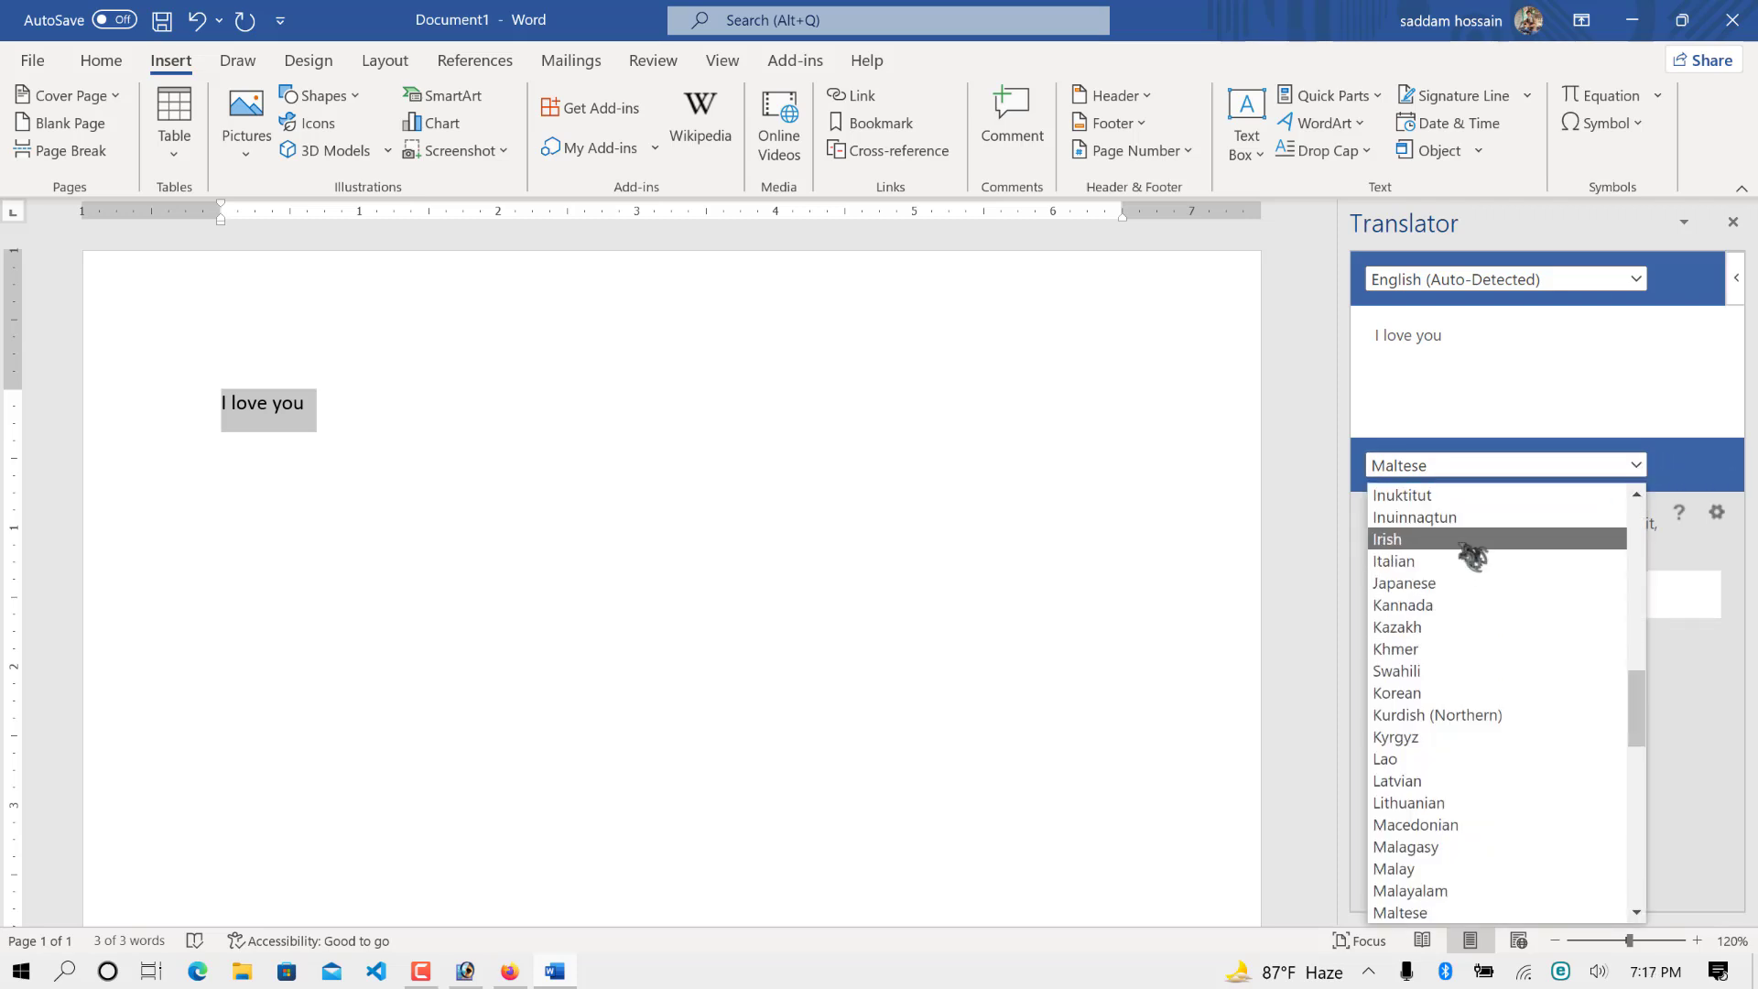
key("b")
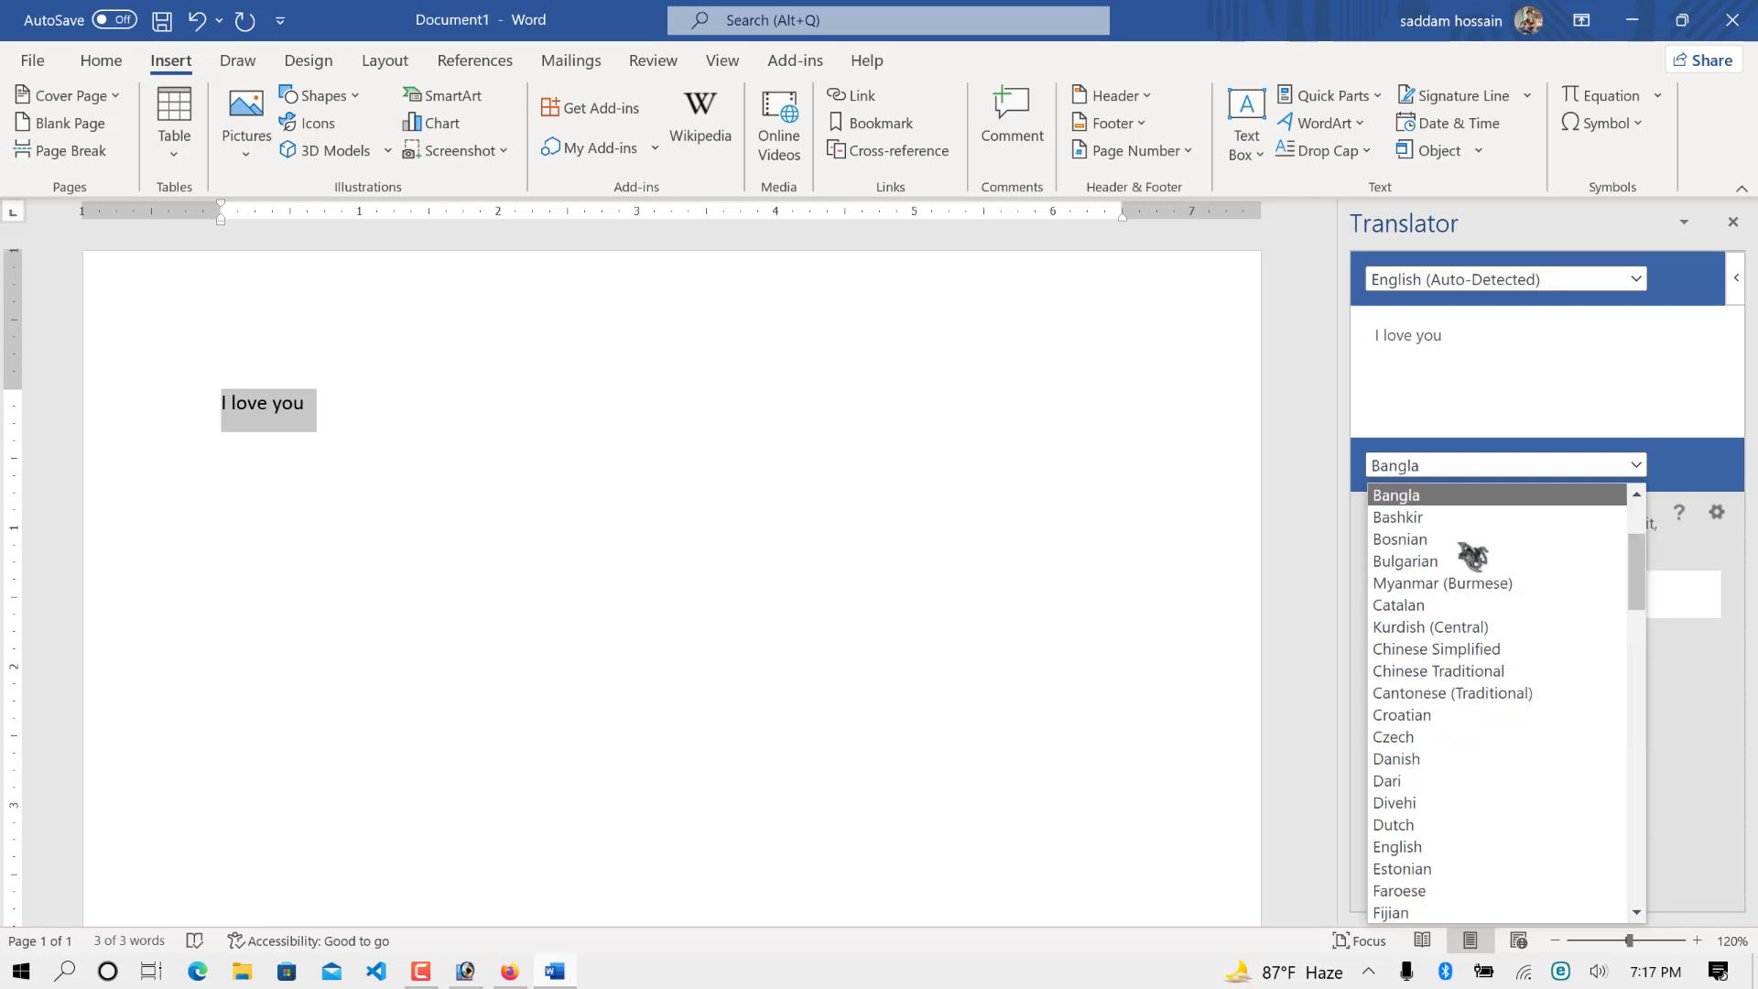
left_click(1434, 497)
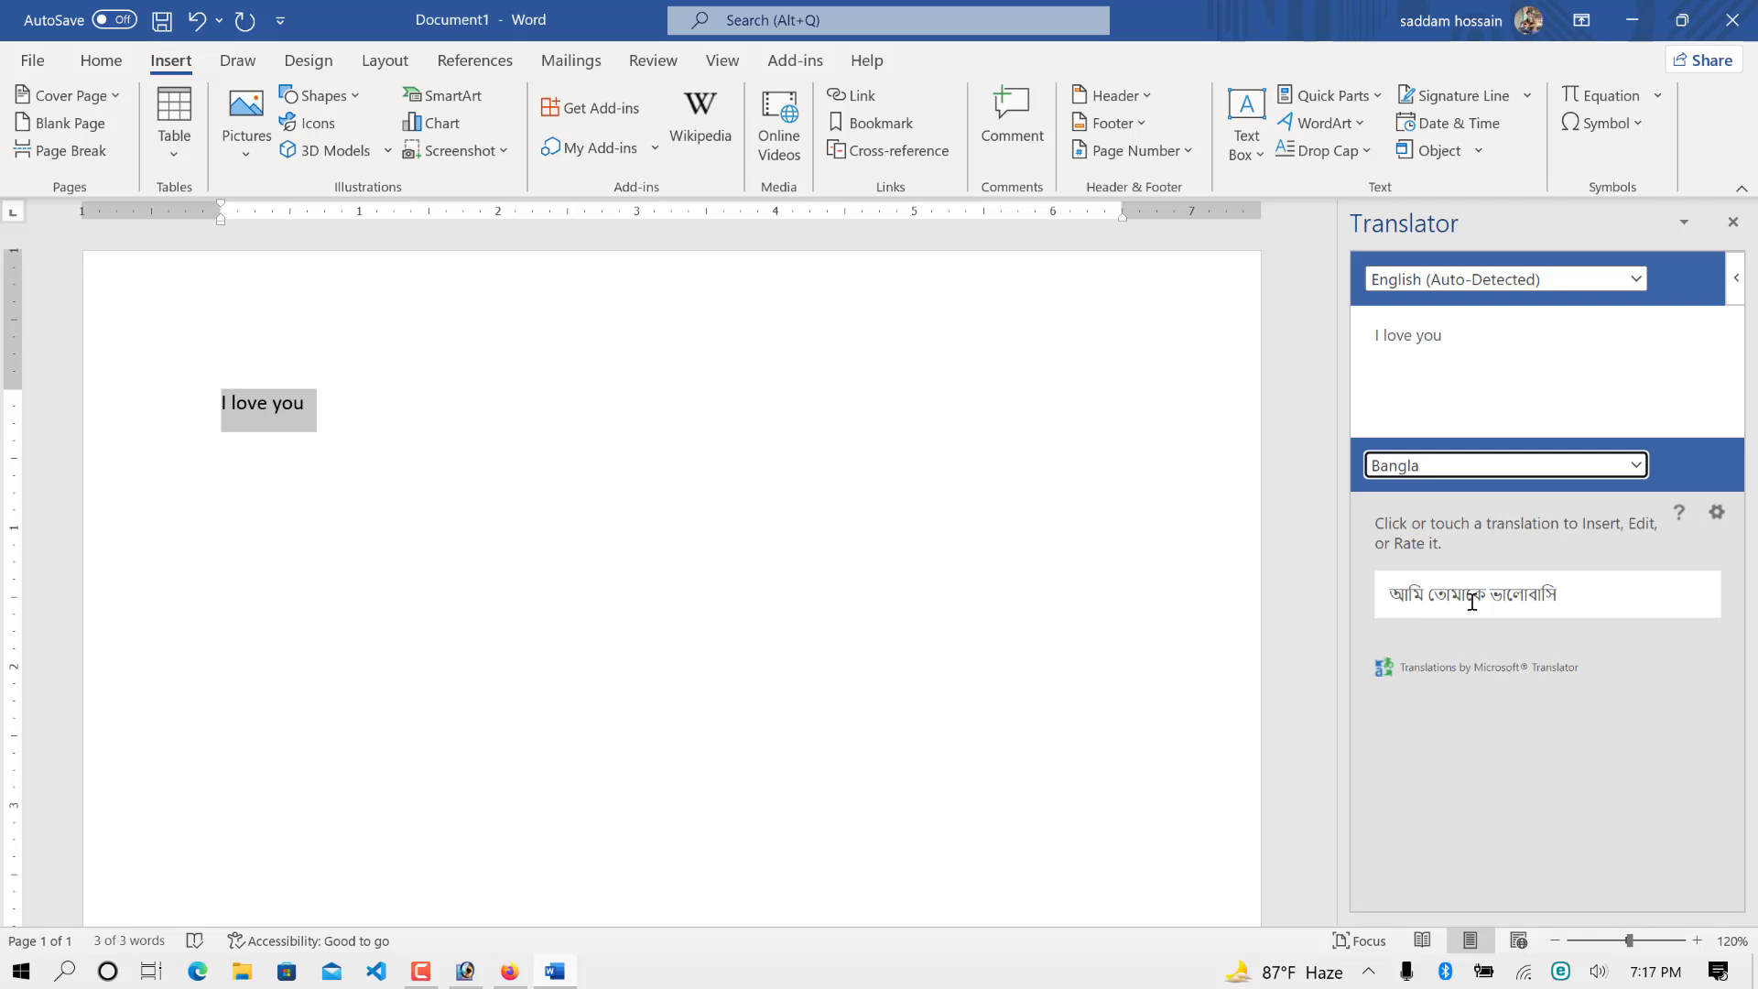
Try Odia as the target language for the selected text and switch back to Bangla.
left_click(1655, 466)
scroll(1547, 641, "down", 7)
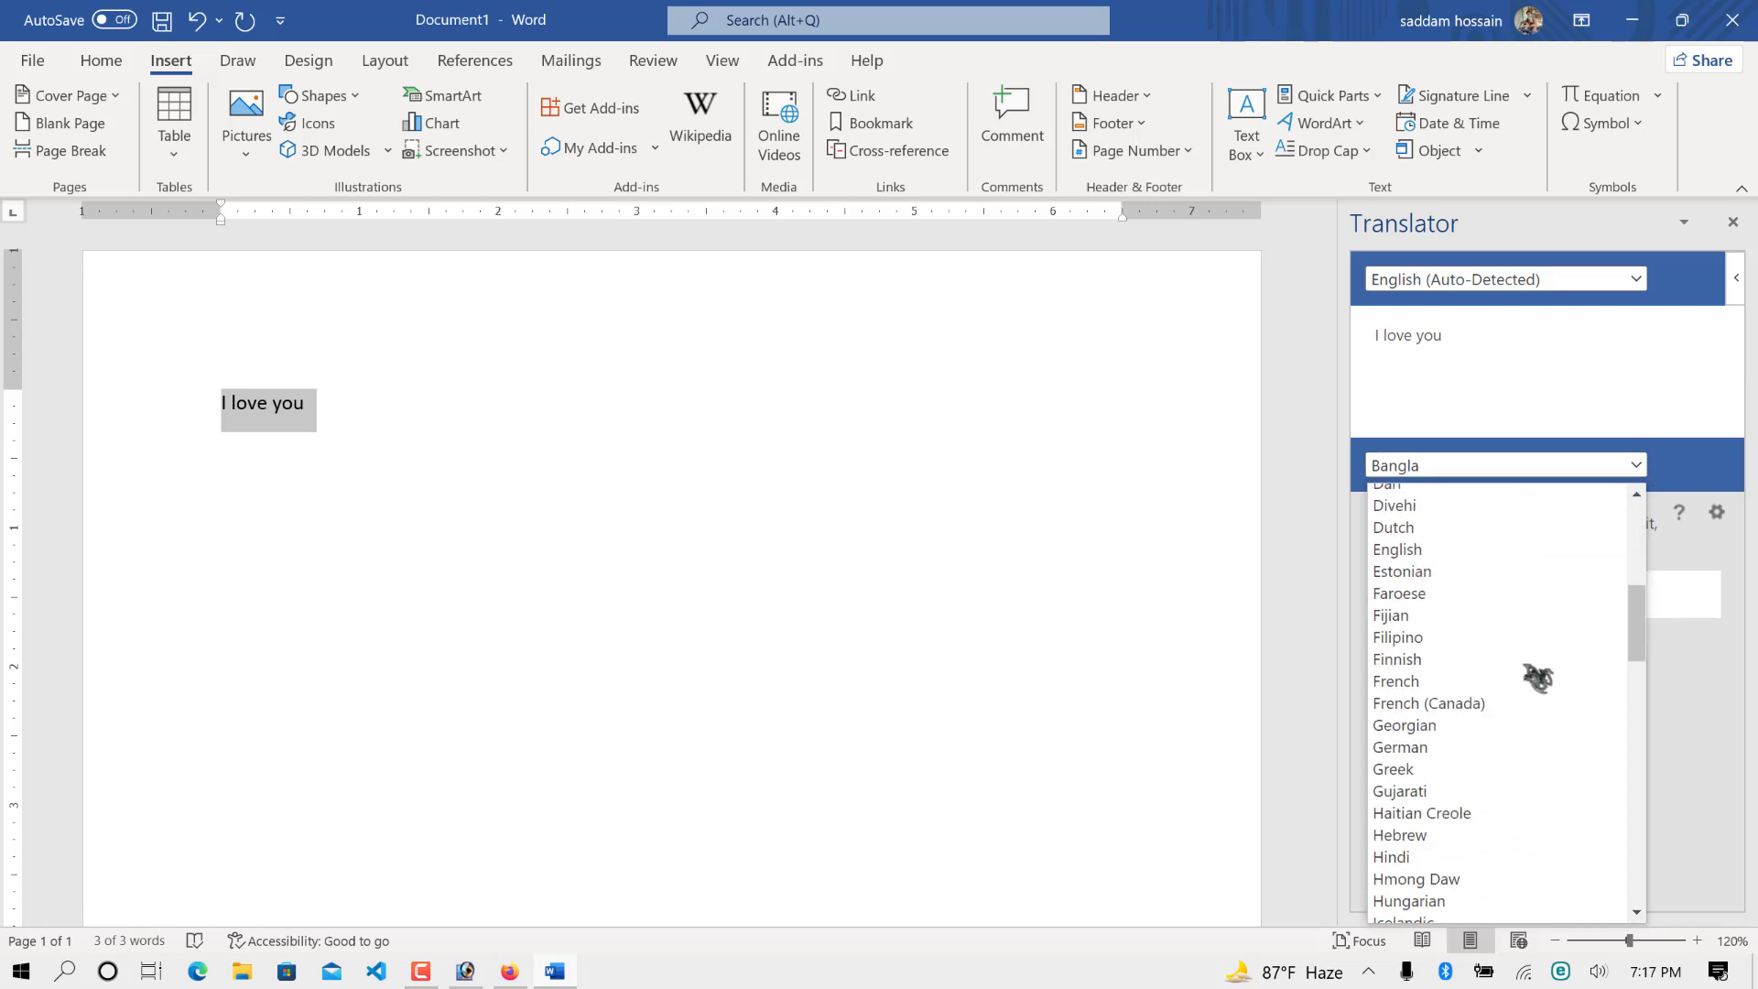
scroll(1538, 678, "down", 12)
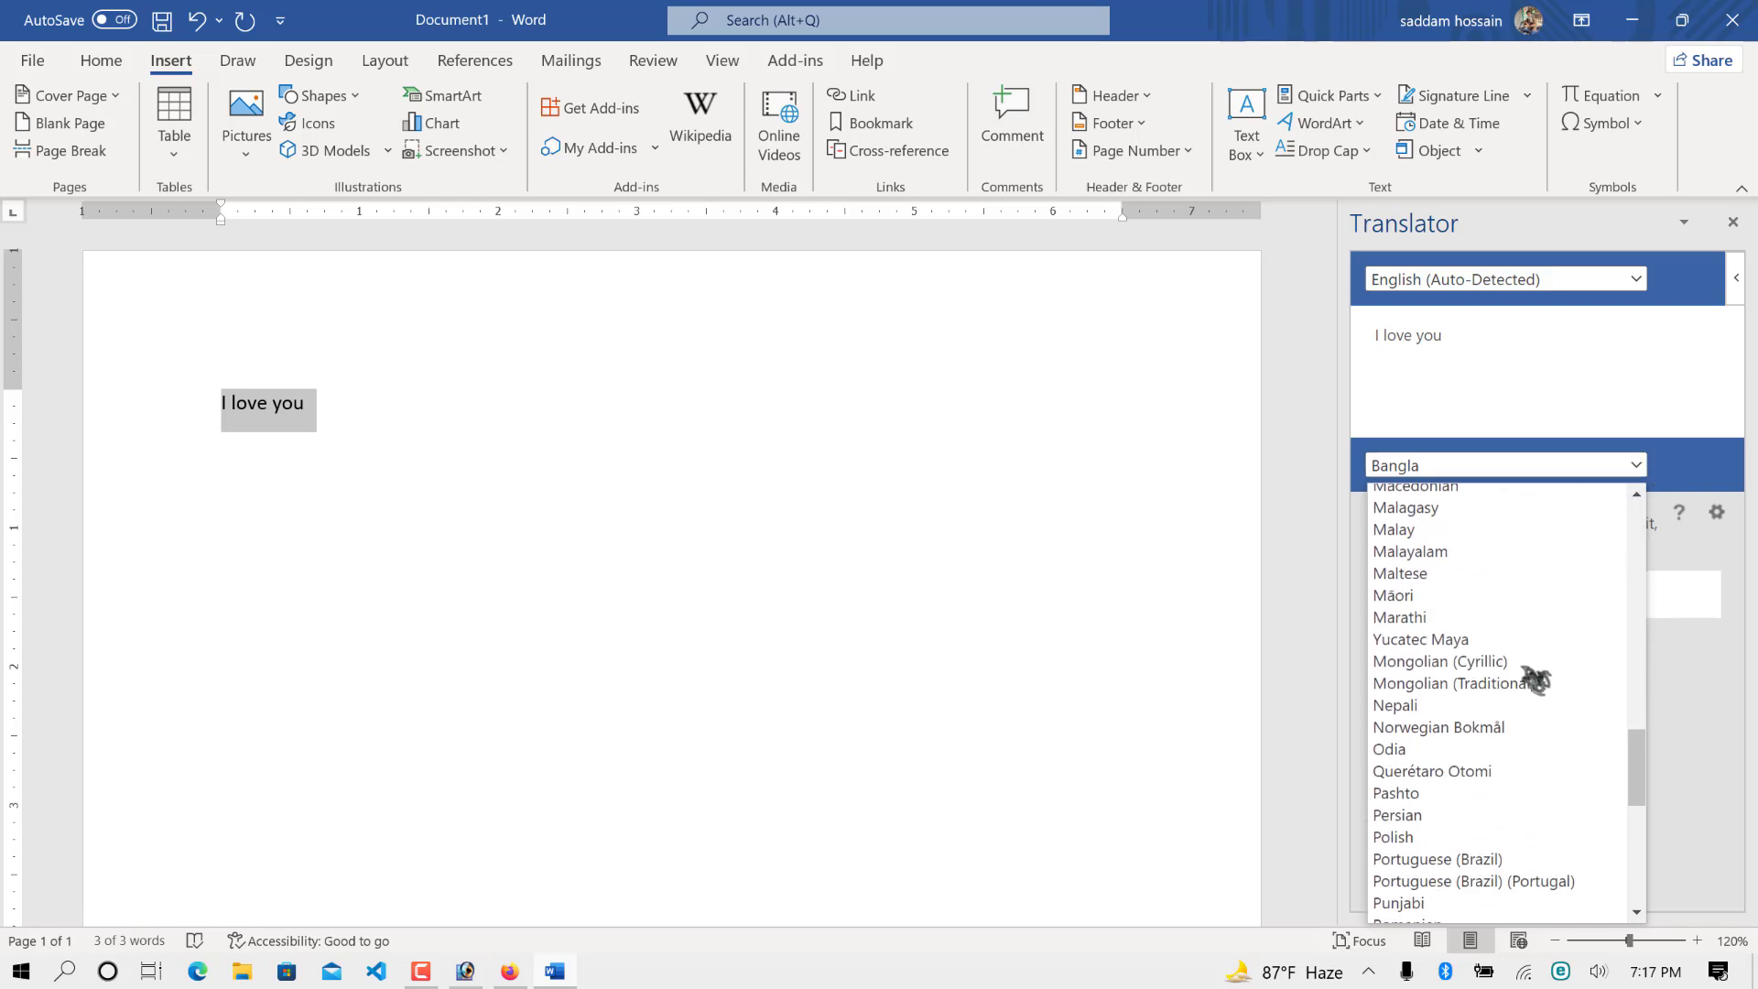
left_click(1443, 751)
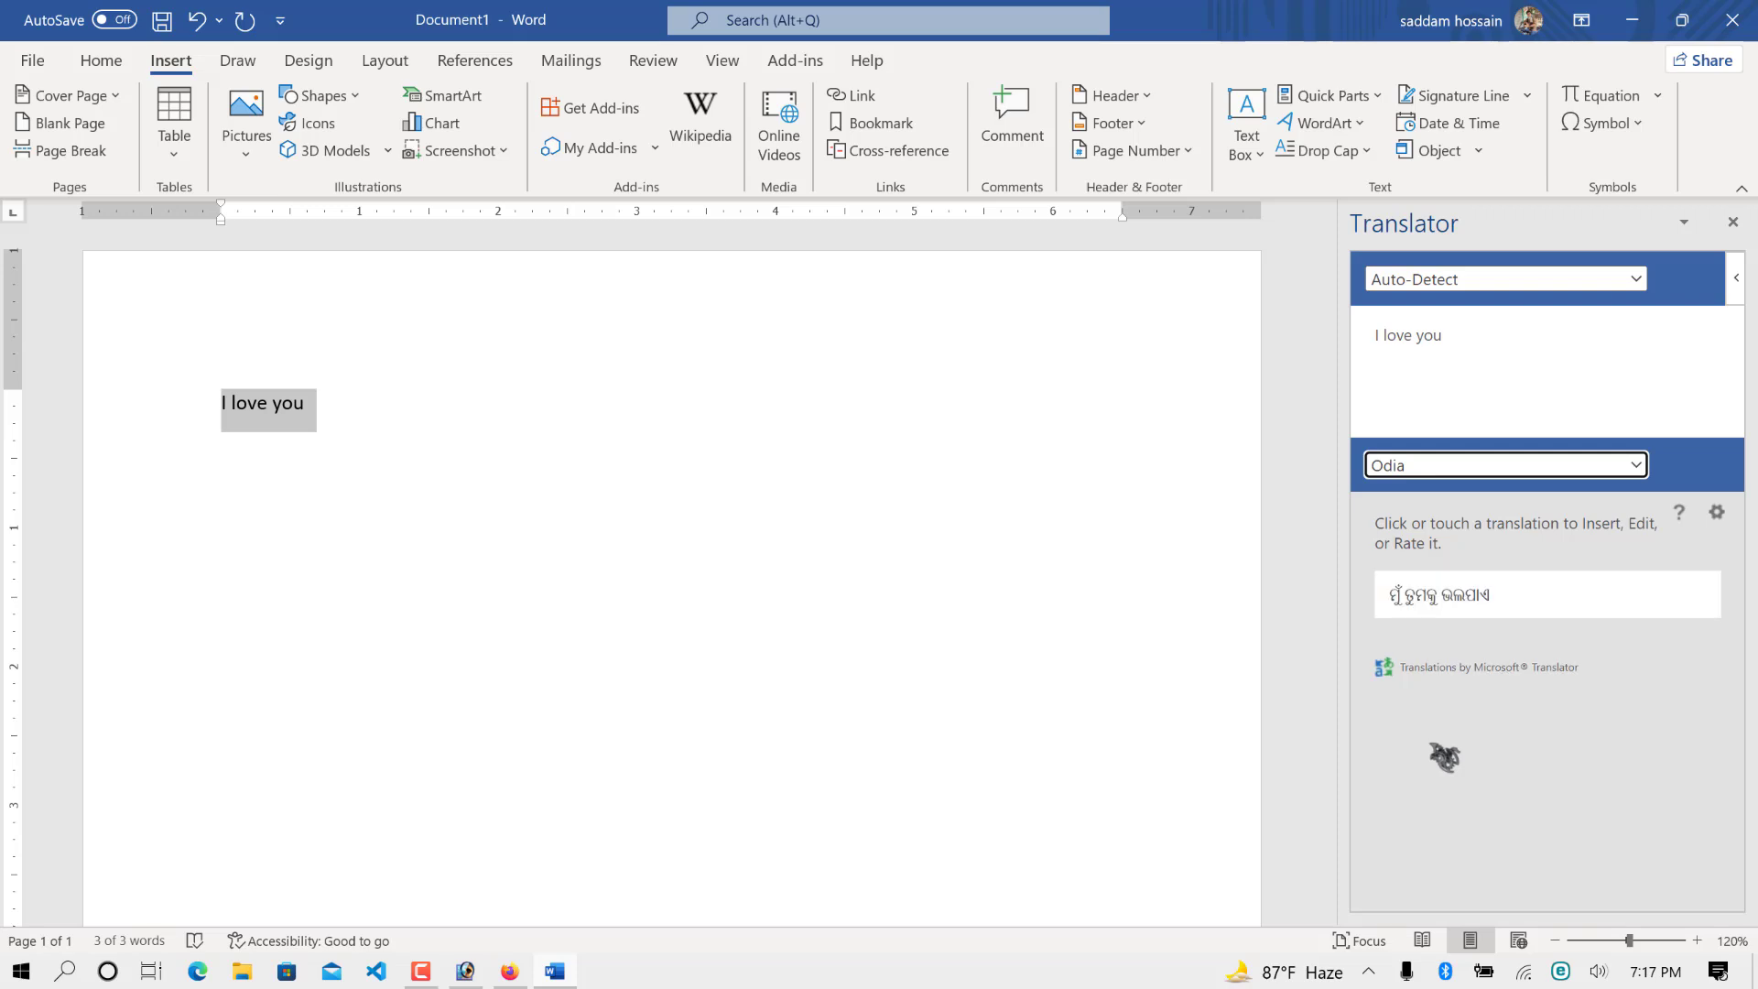
left_click(1641, 469)
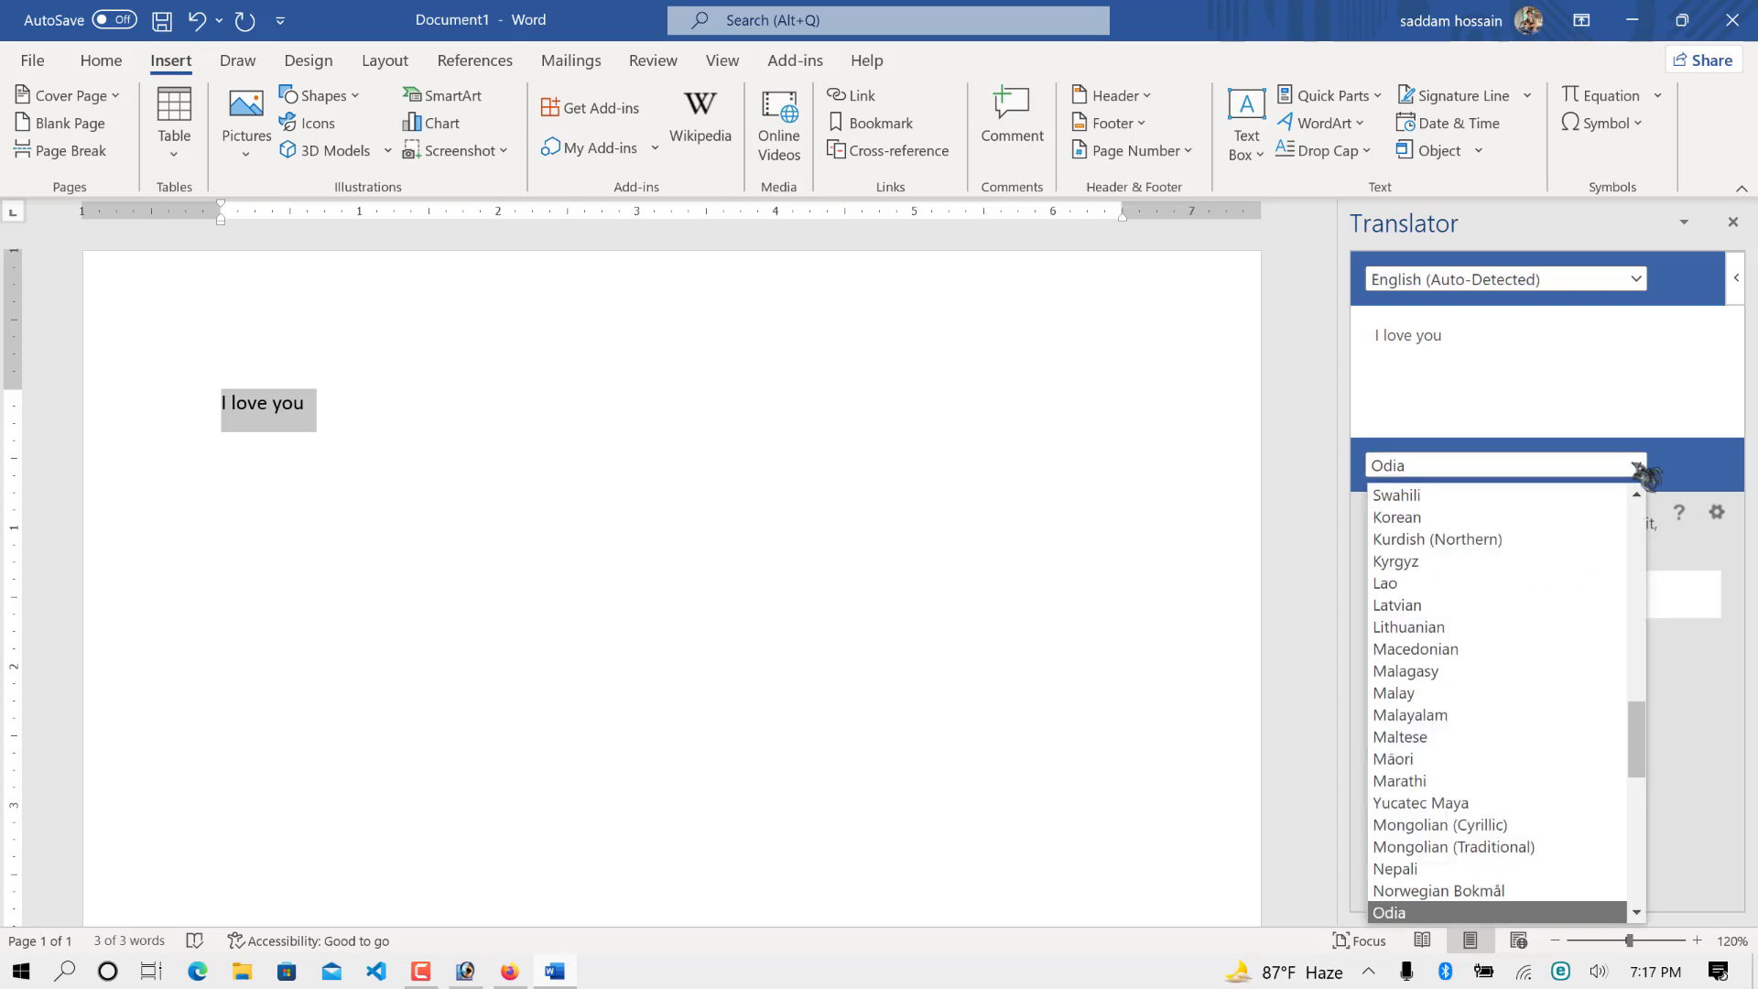
scroll(1506, 545, "up", 15)
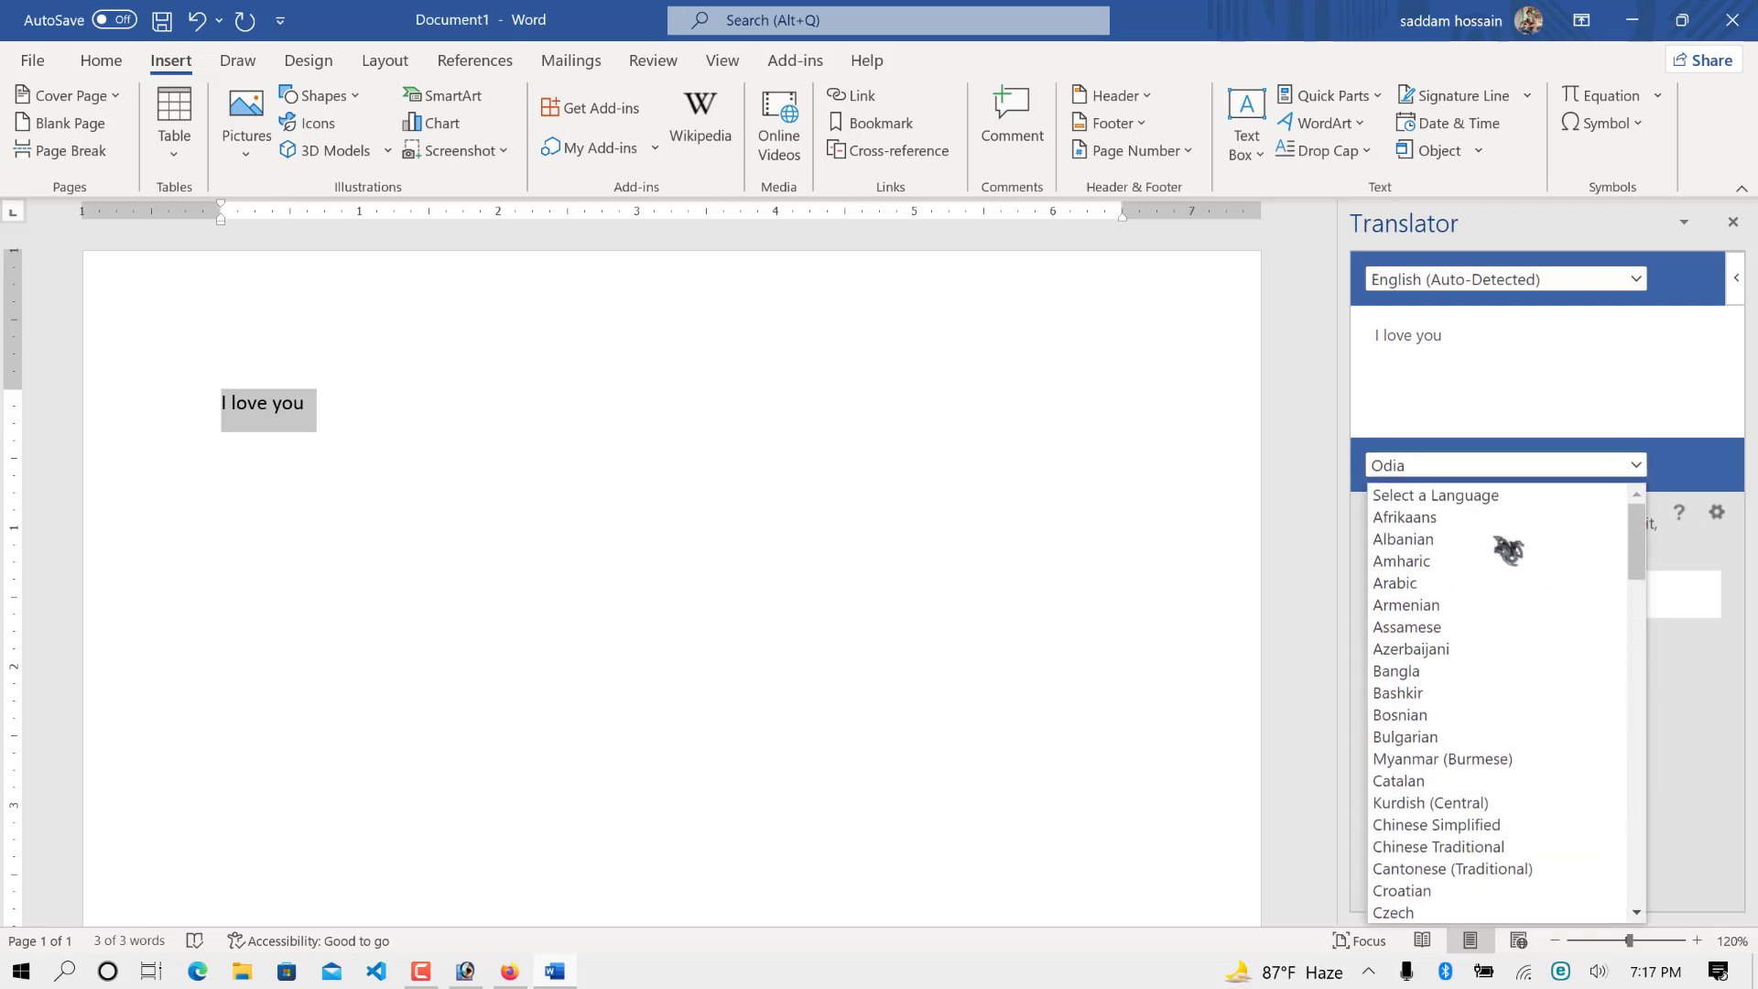
left_click(1430, 671)
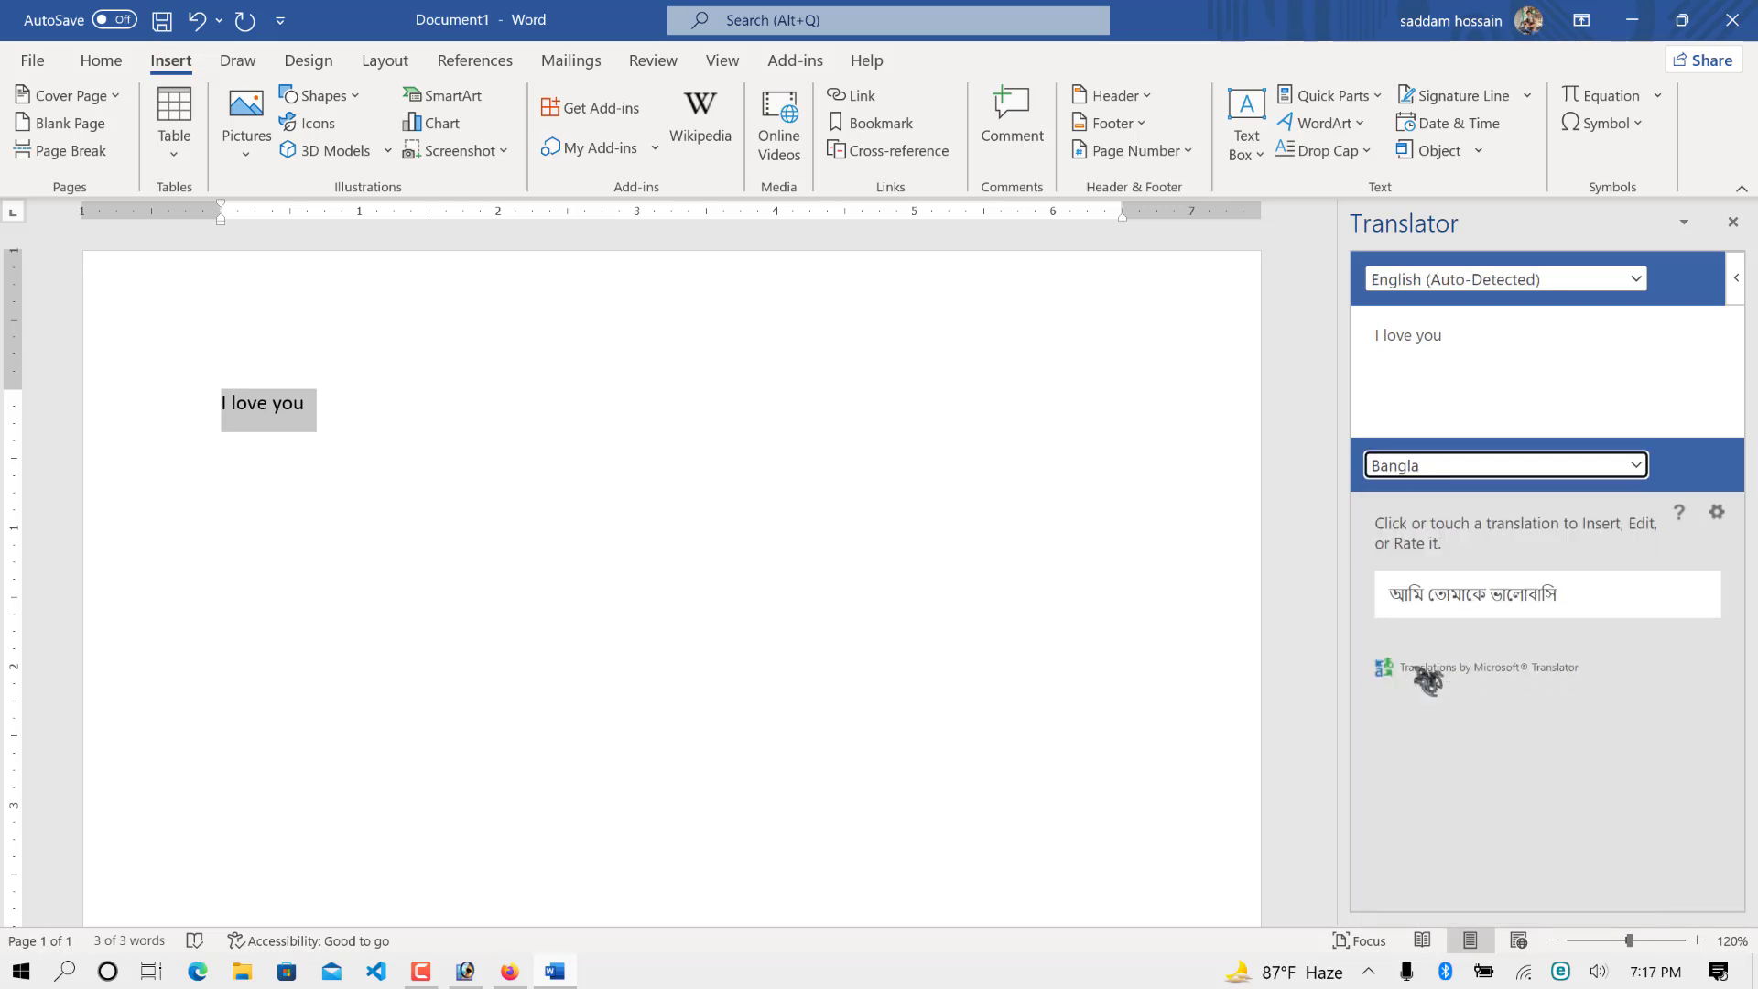
Append "my name is" and the person's first name to the line, and translate the new phrase and the whole line into Bangla.
left_click(383, 424)
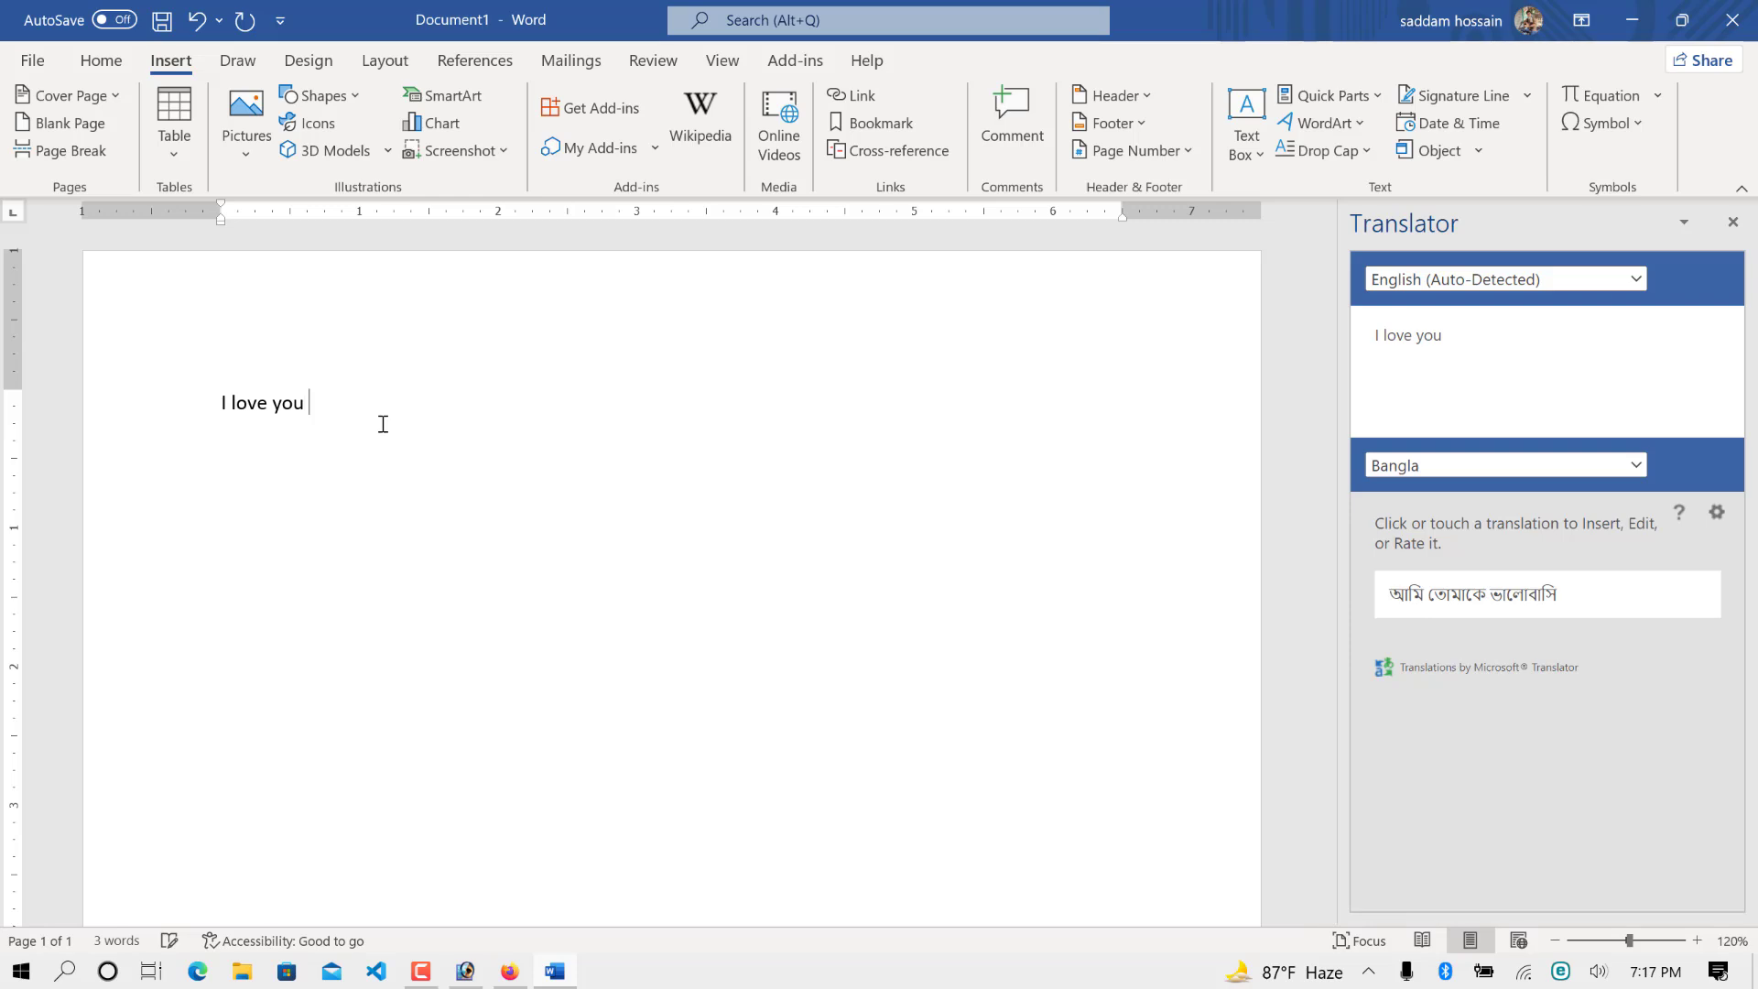
type("my name is saddam")
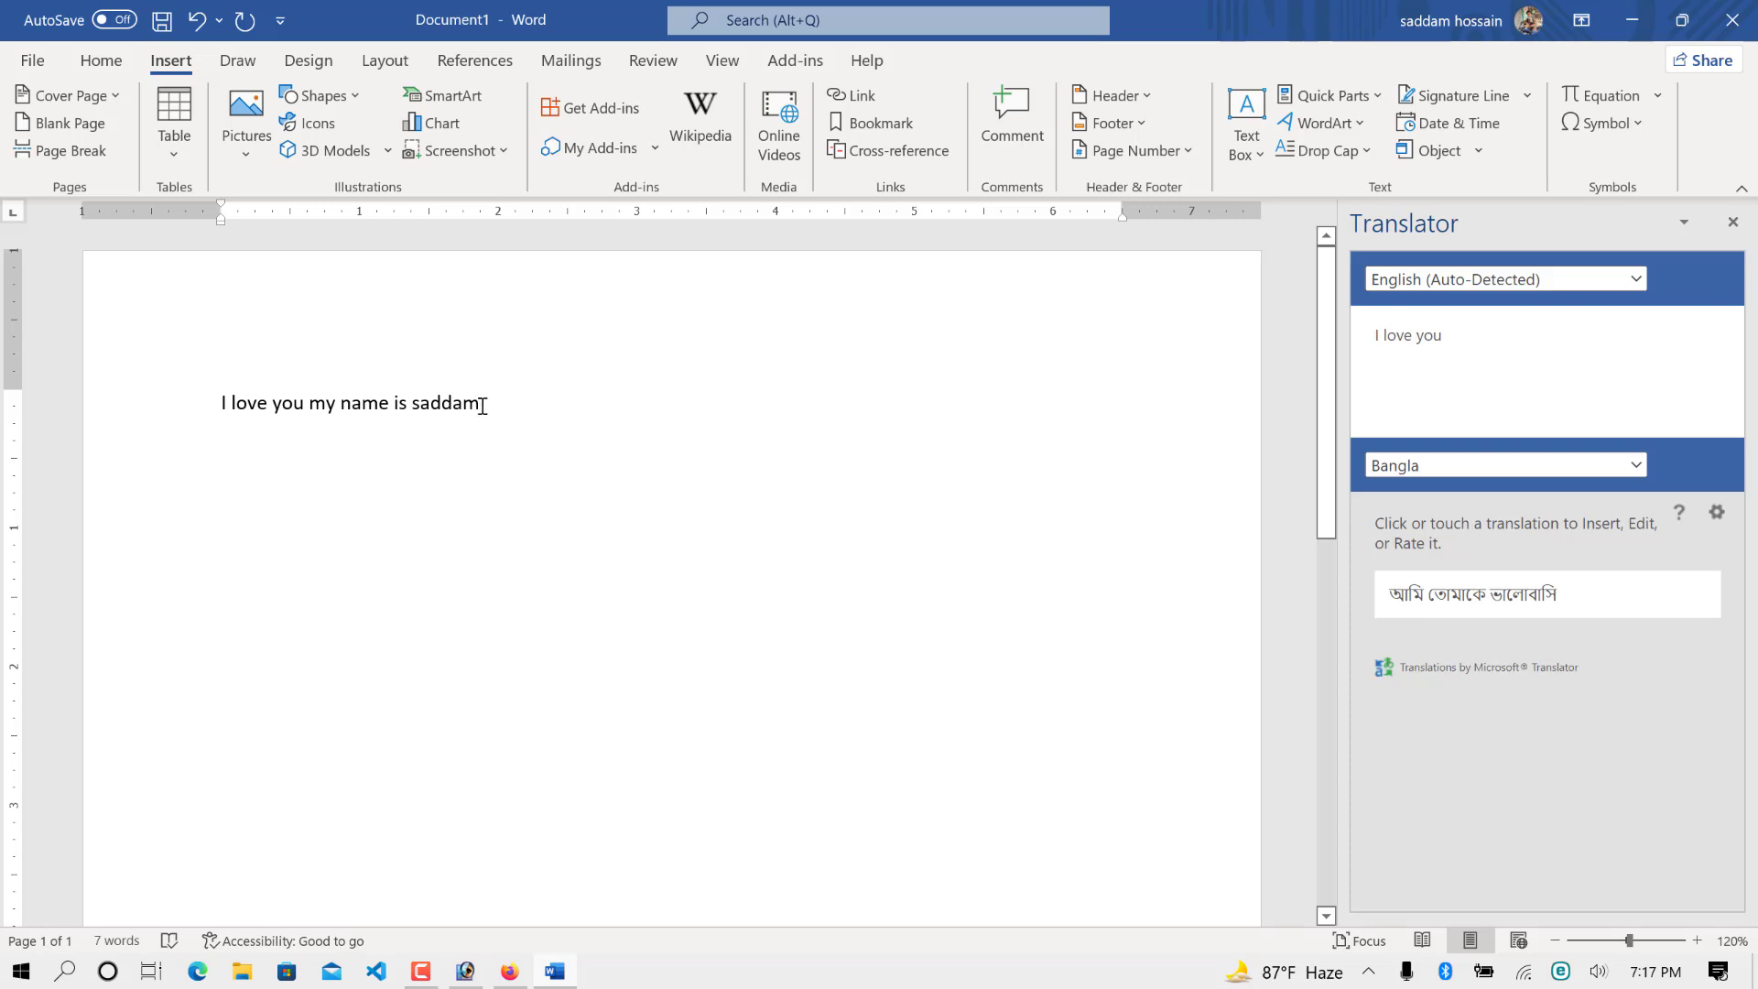
left_click_drag(482, 404, 325, 407)
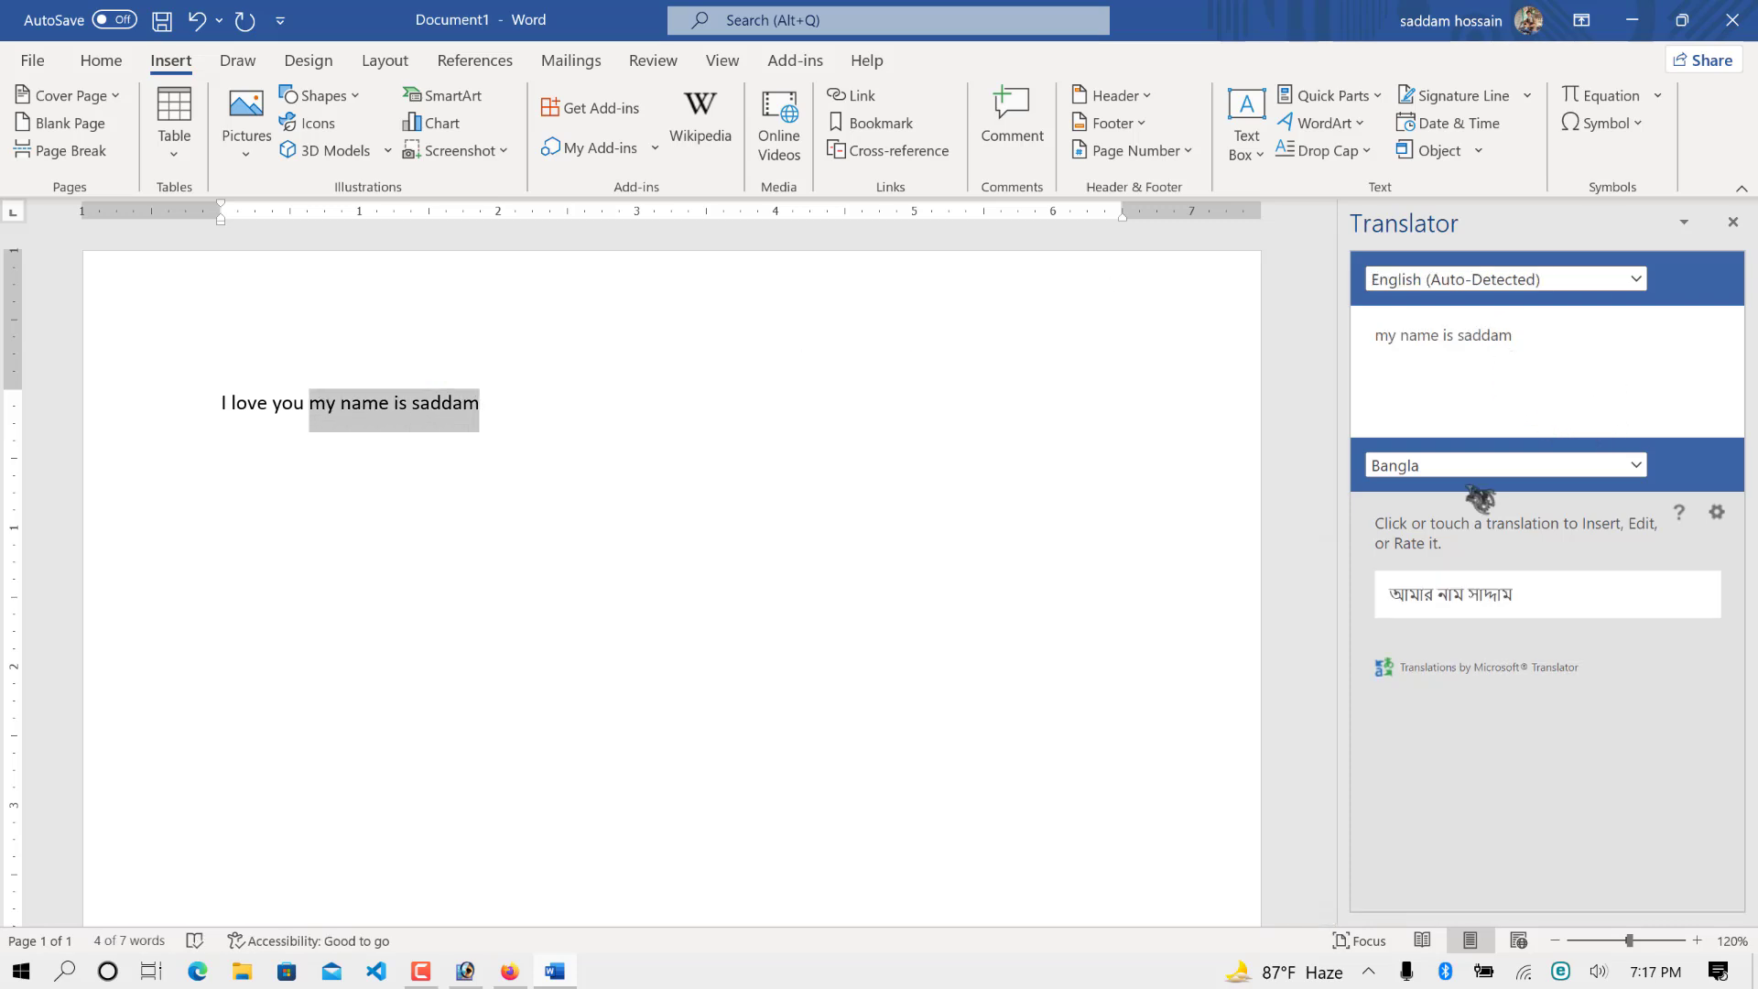
left_click(526, 423)
left_click_drag(527, 423, 219, 403)
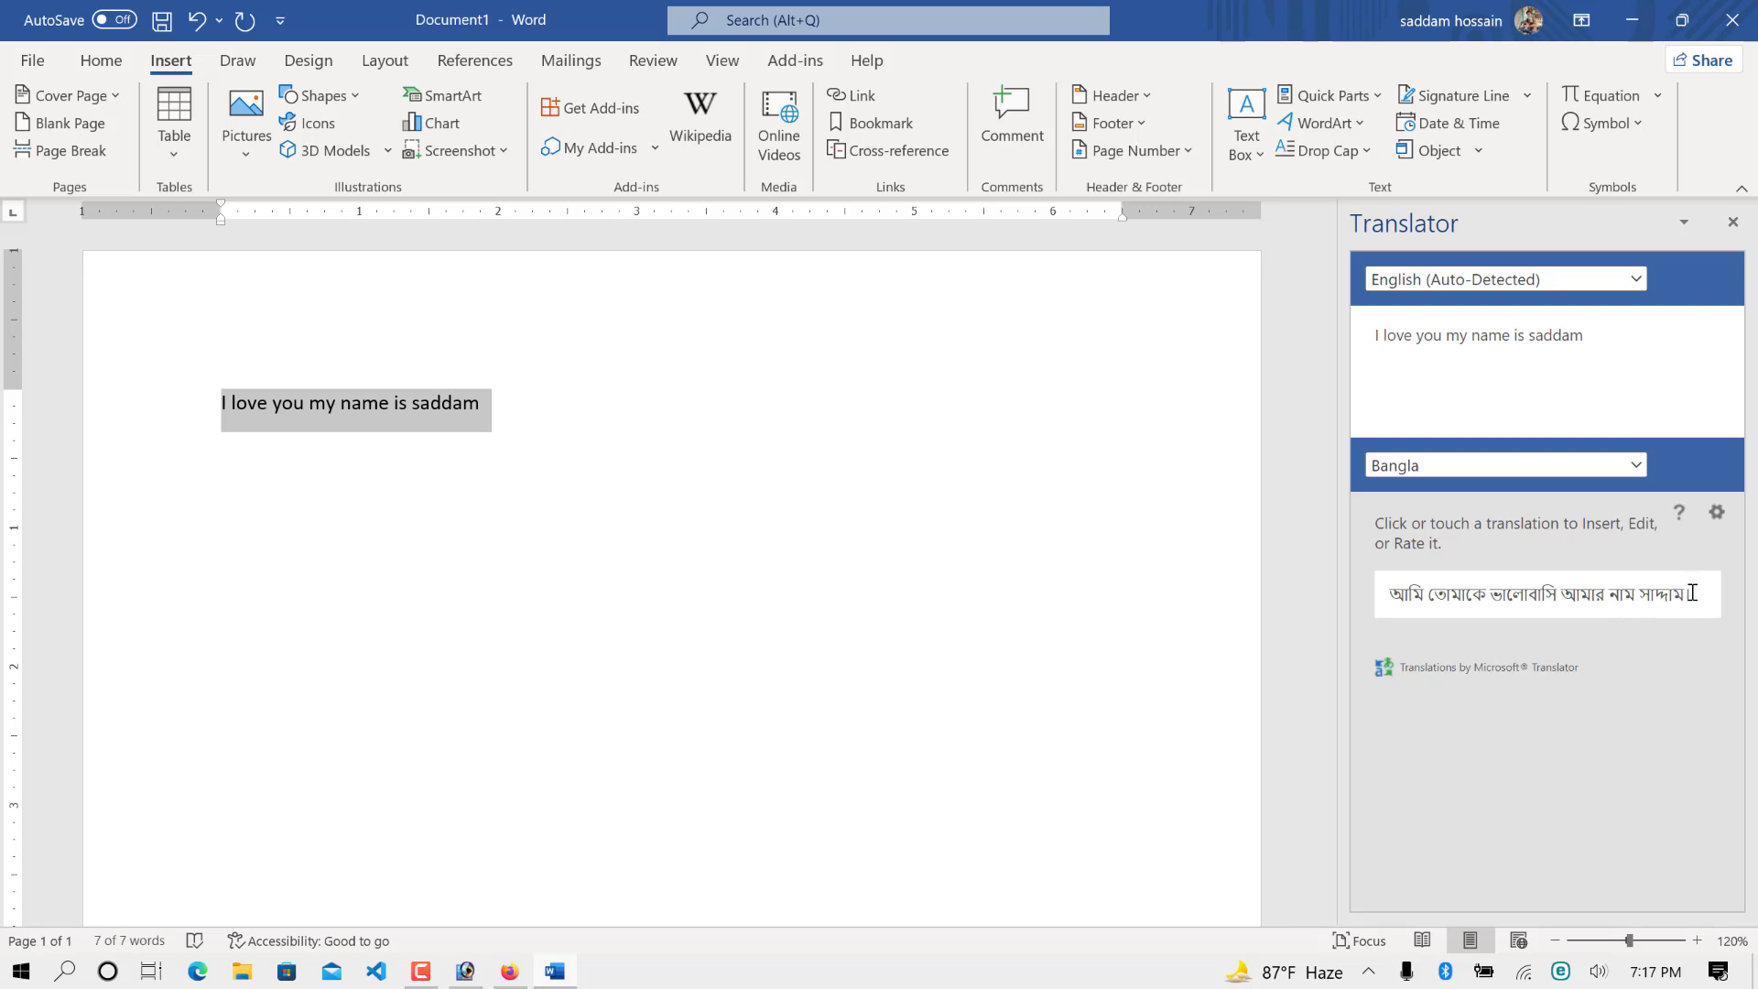
Copy the Bangla translation onto a new line below the English sentence, close the Translator pane and start another line.
left_click_drag(1692, 593, 1365, 620)
key("ctrl+c")
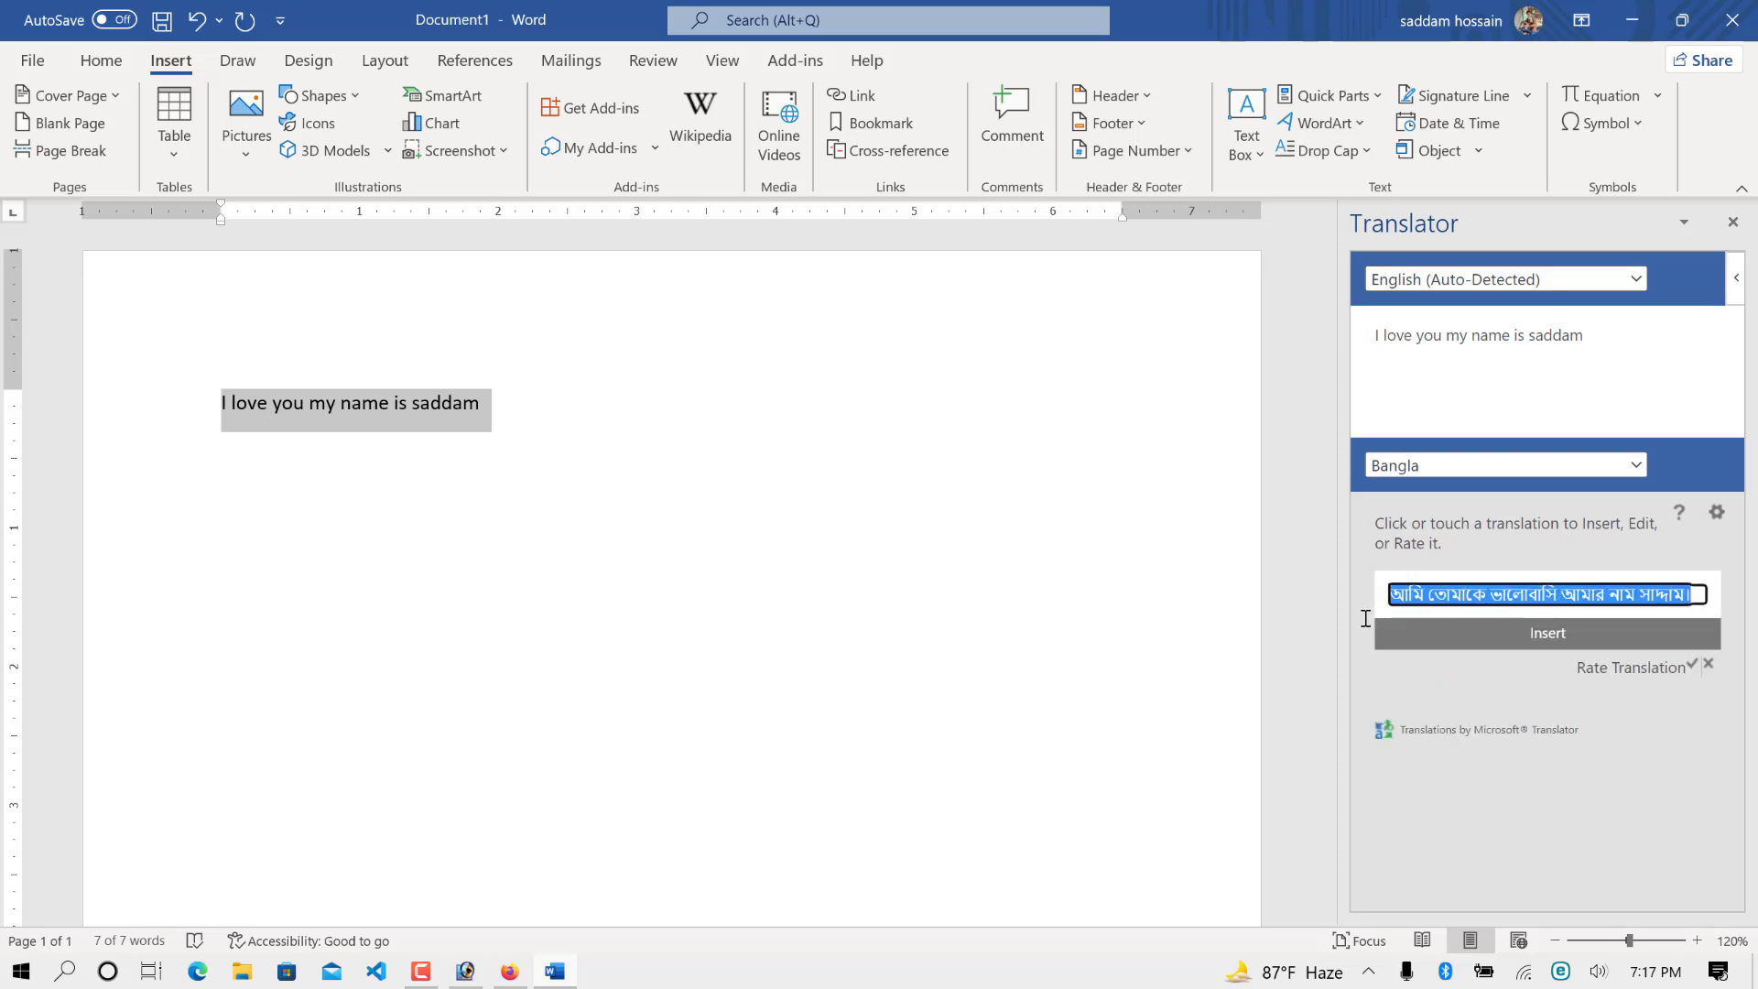
left_click(664, 444)
key("Return")
key("ctrl+v")
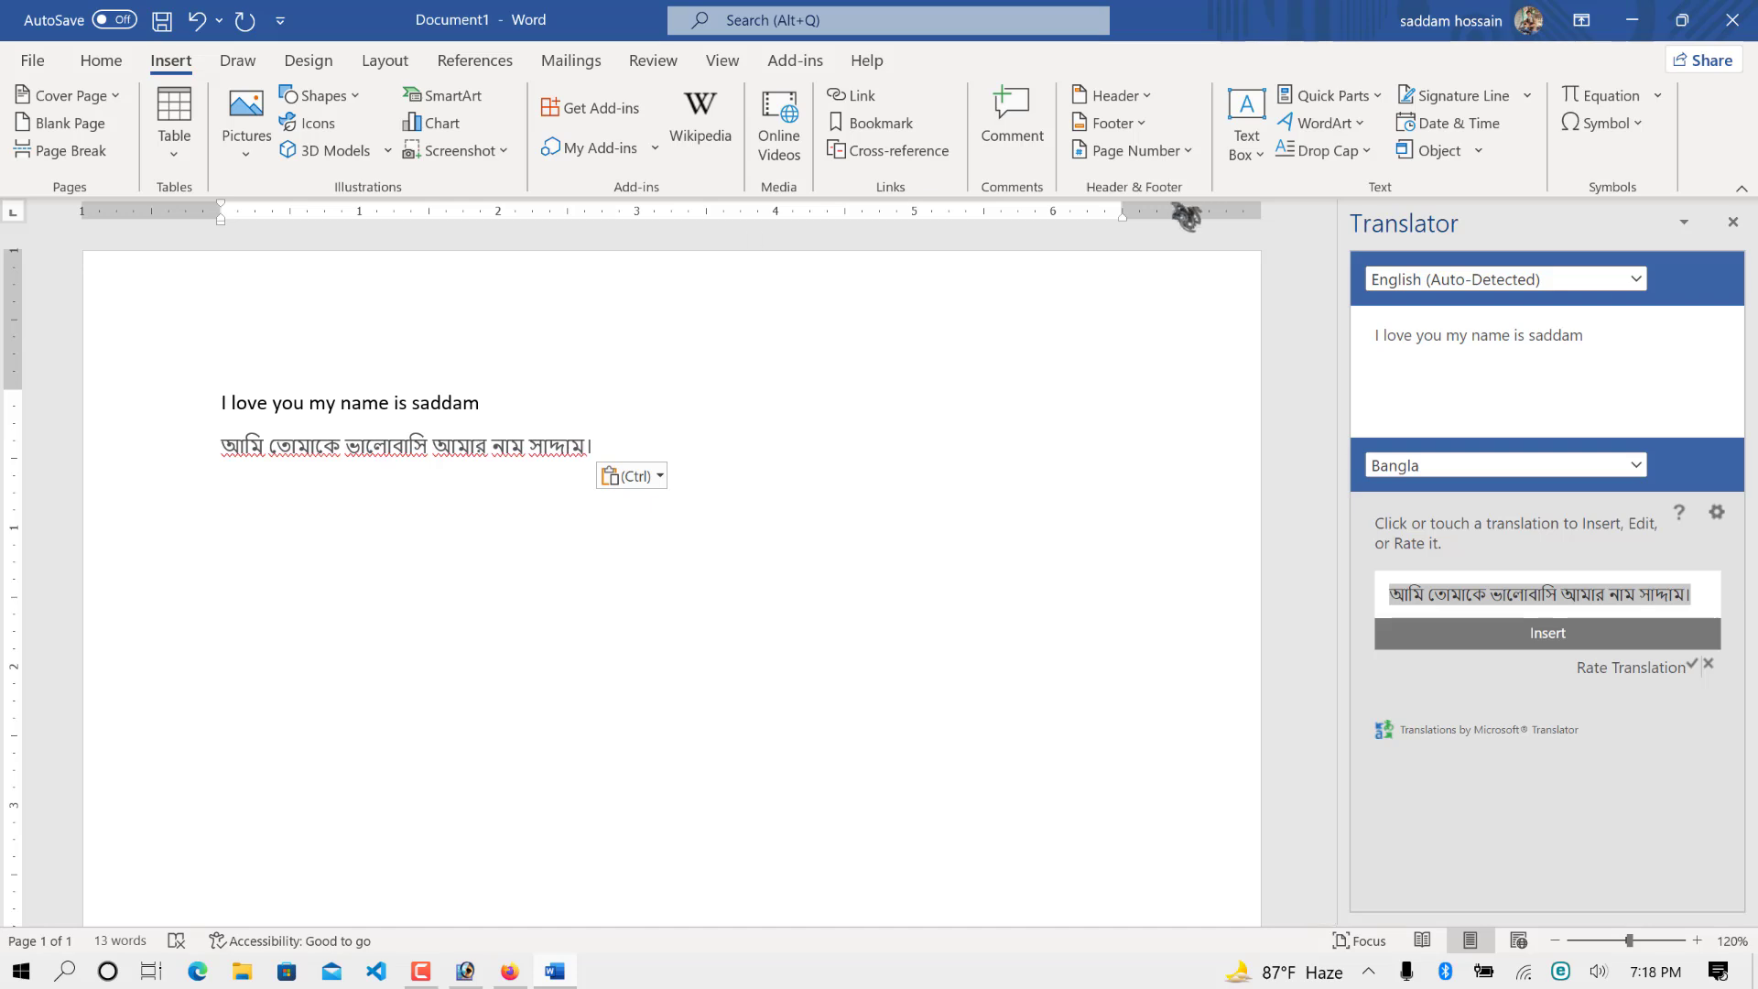
left_click(1732, 222)
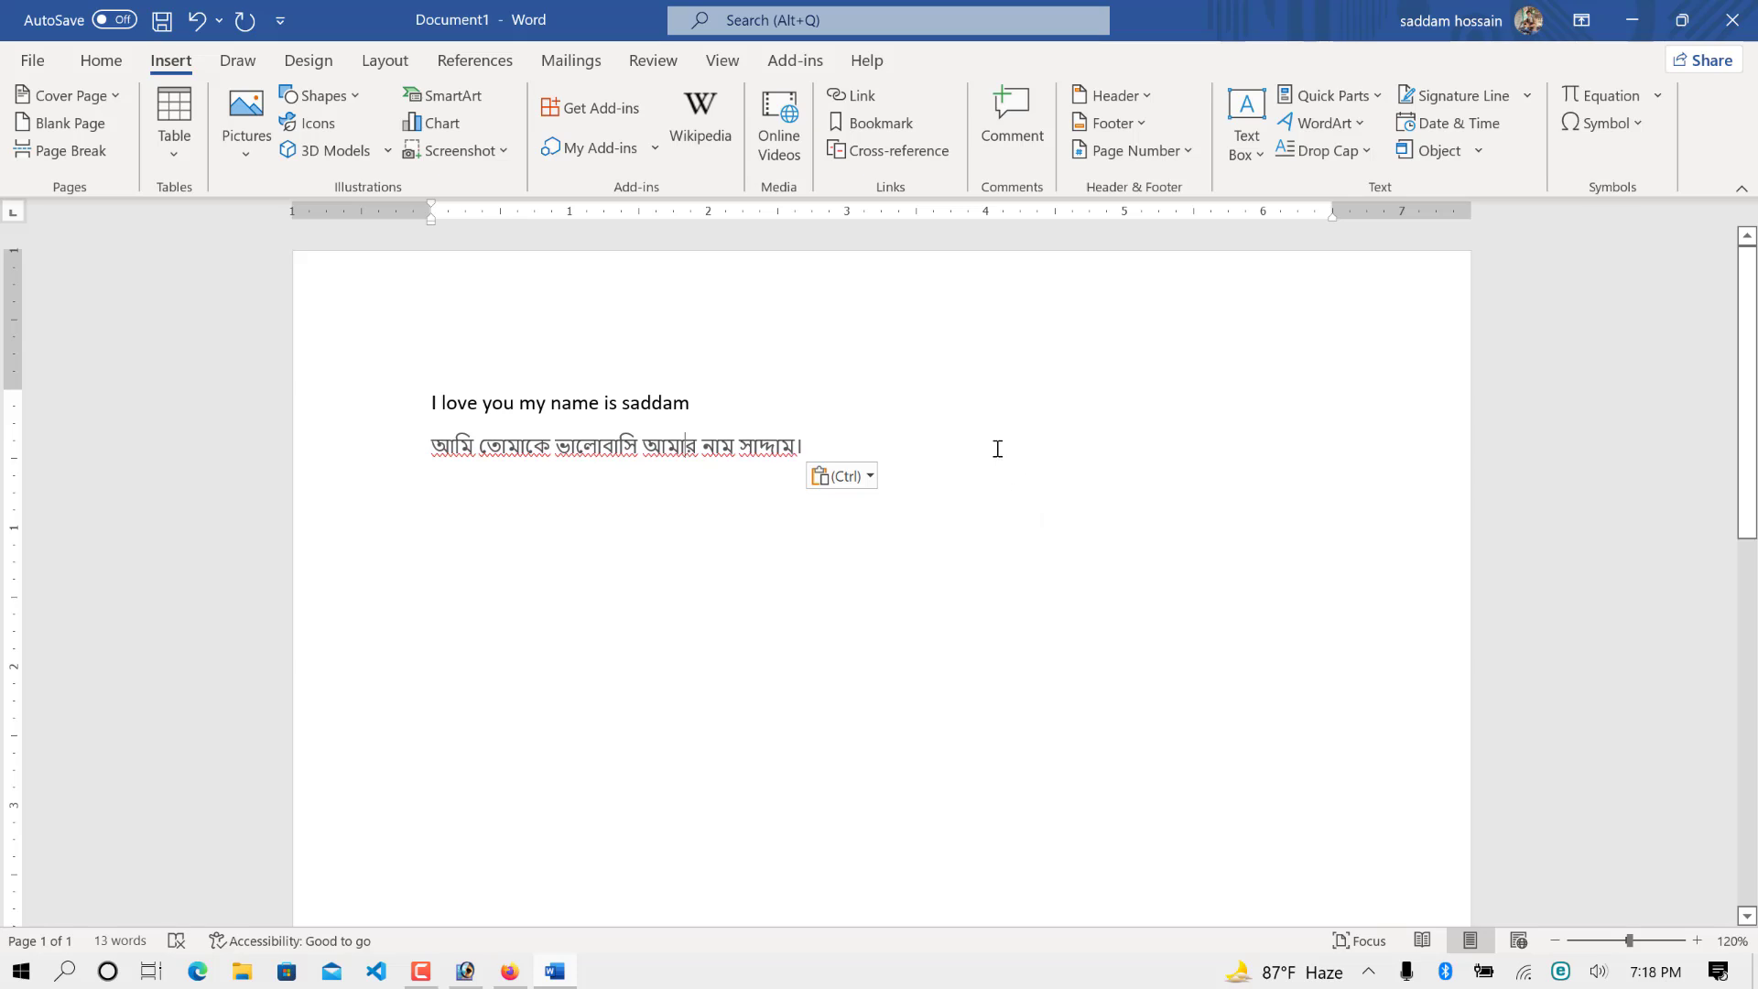
key("Return")
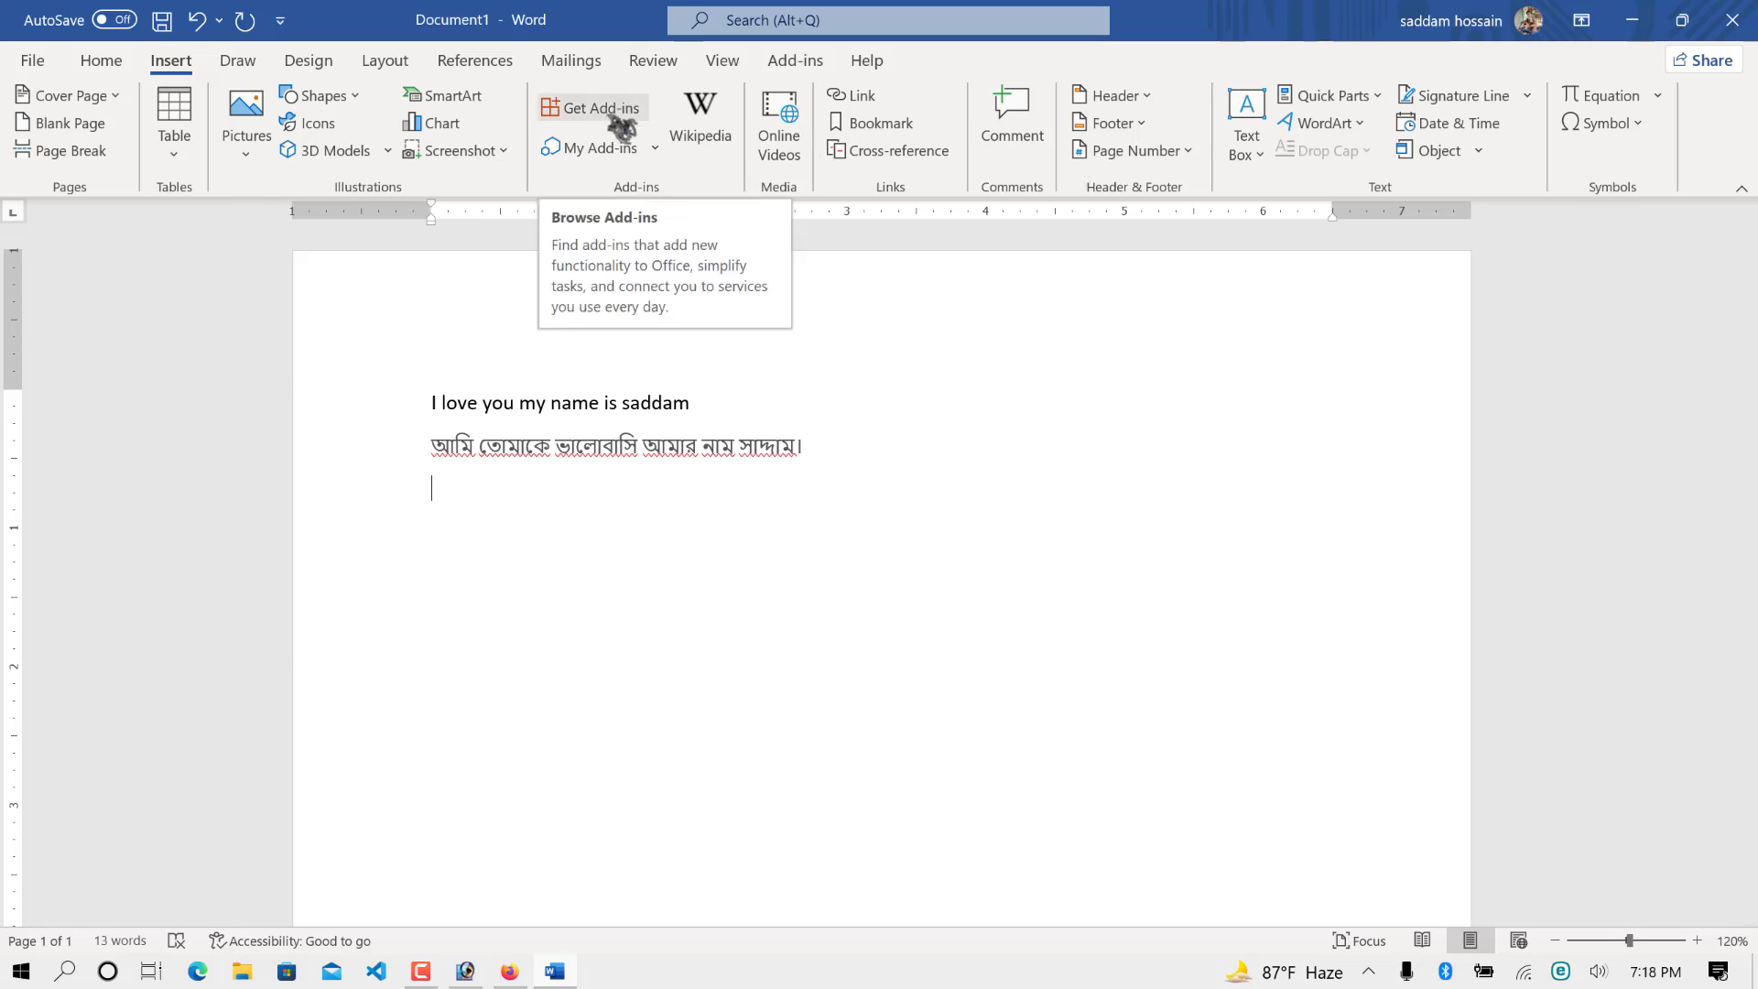
Check the list of installed add-ins and reopen Translator from the recently used add-ins.
left_click(604, 151)
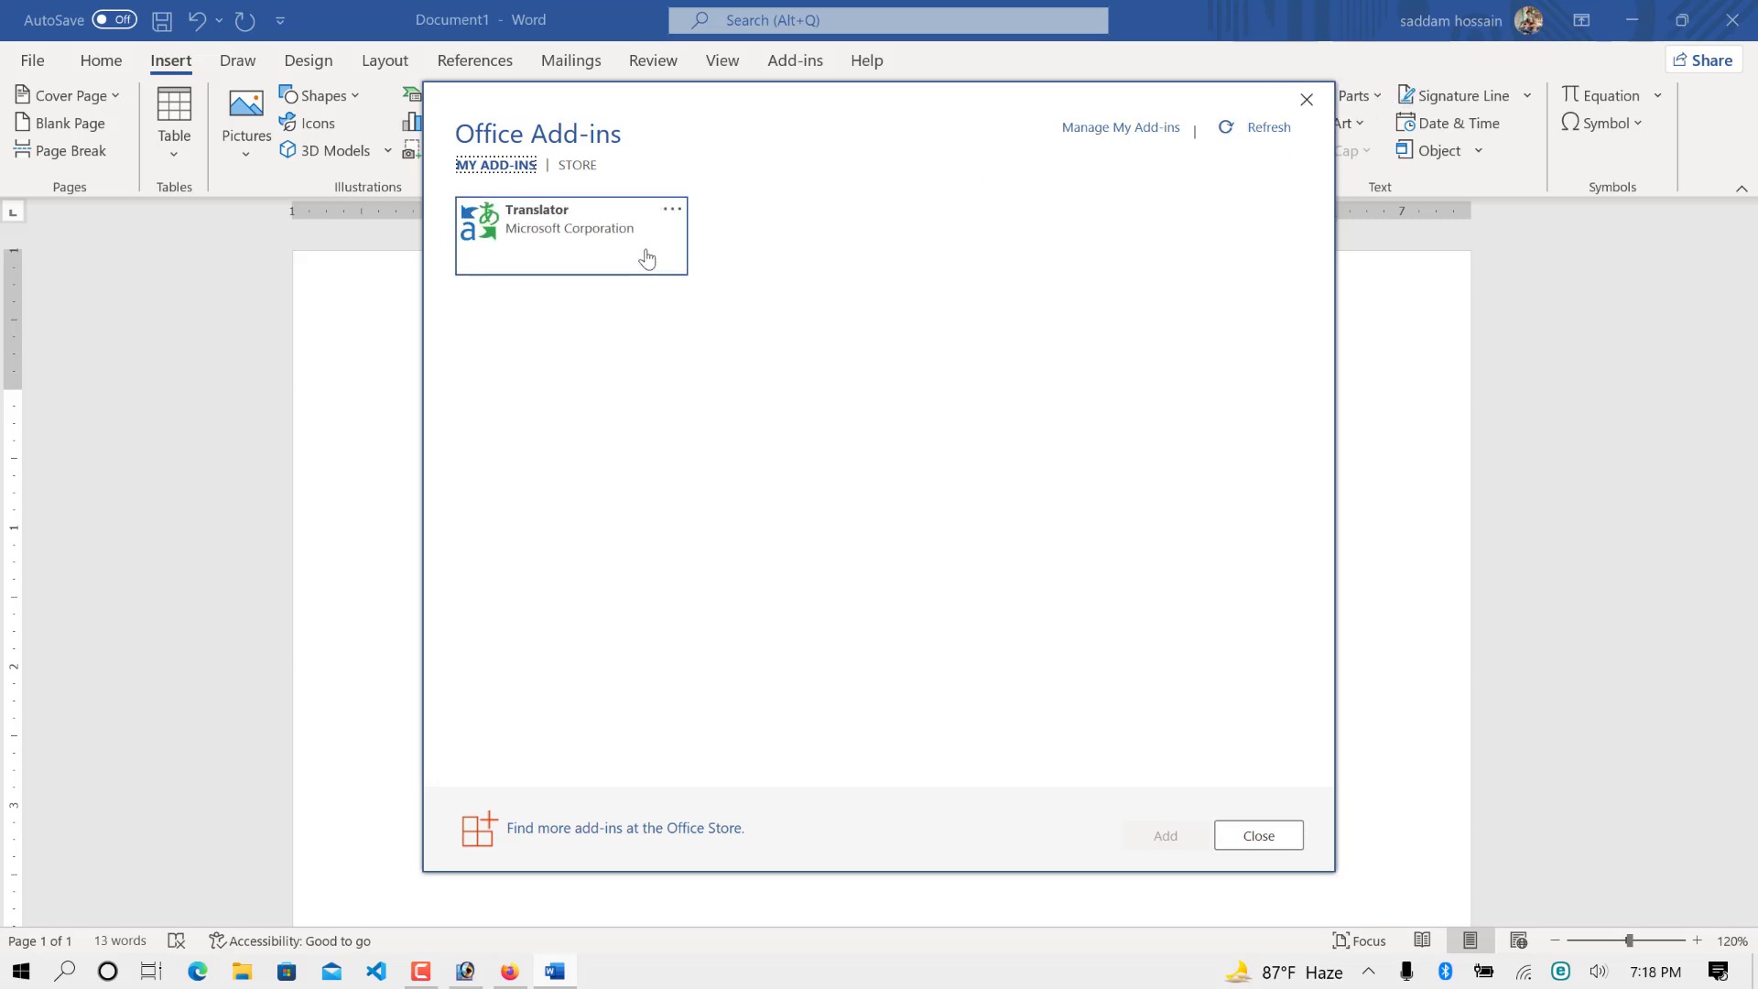
left_click(1311, 101)
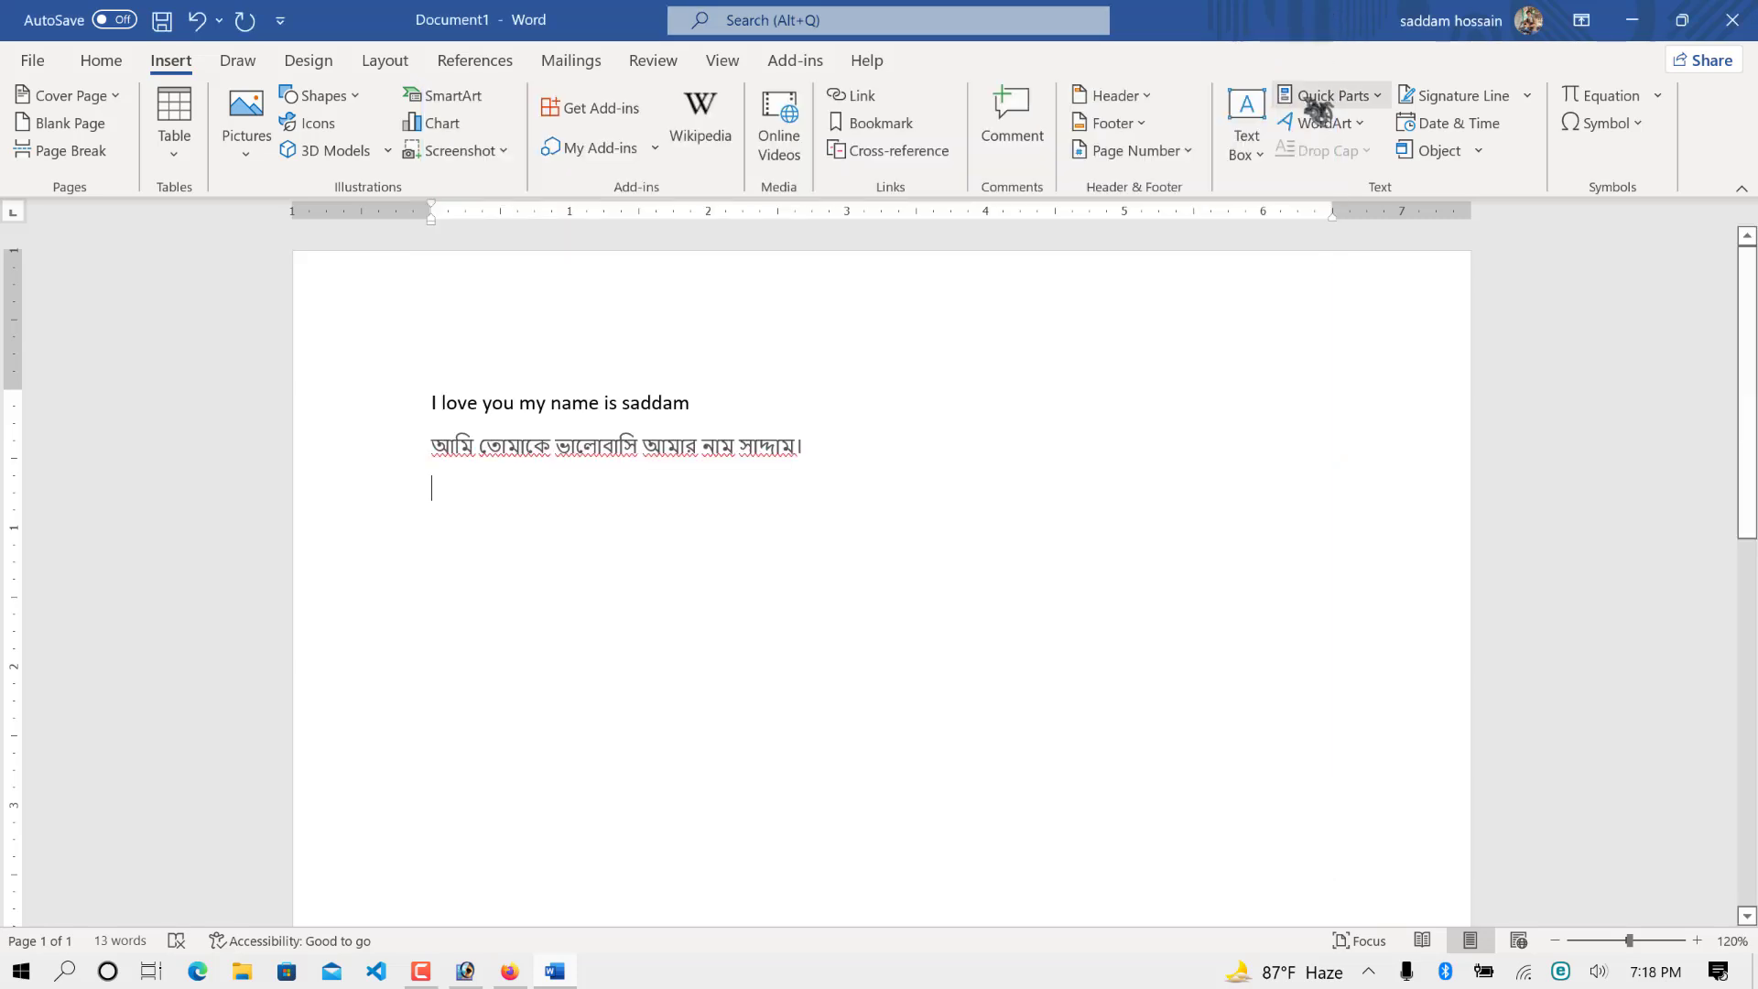
left_click(656, 149)
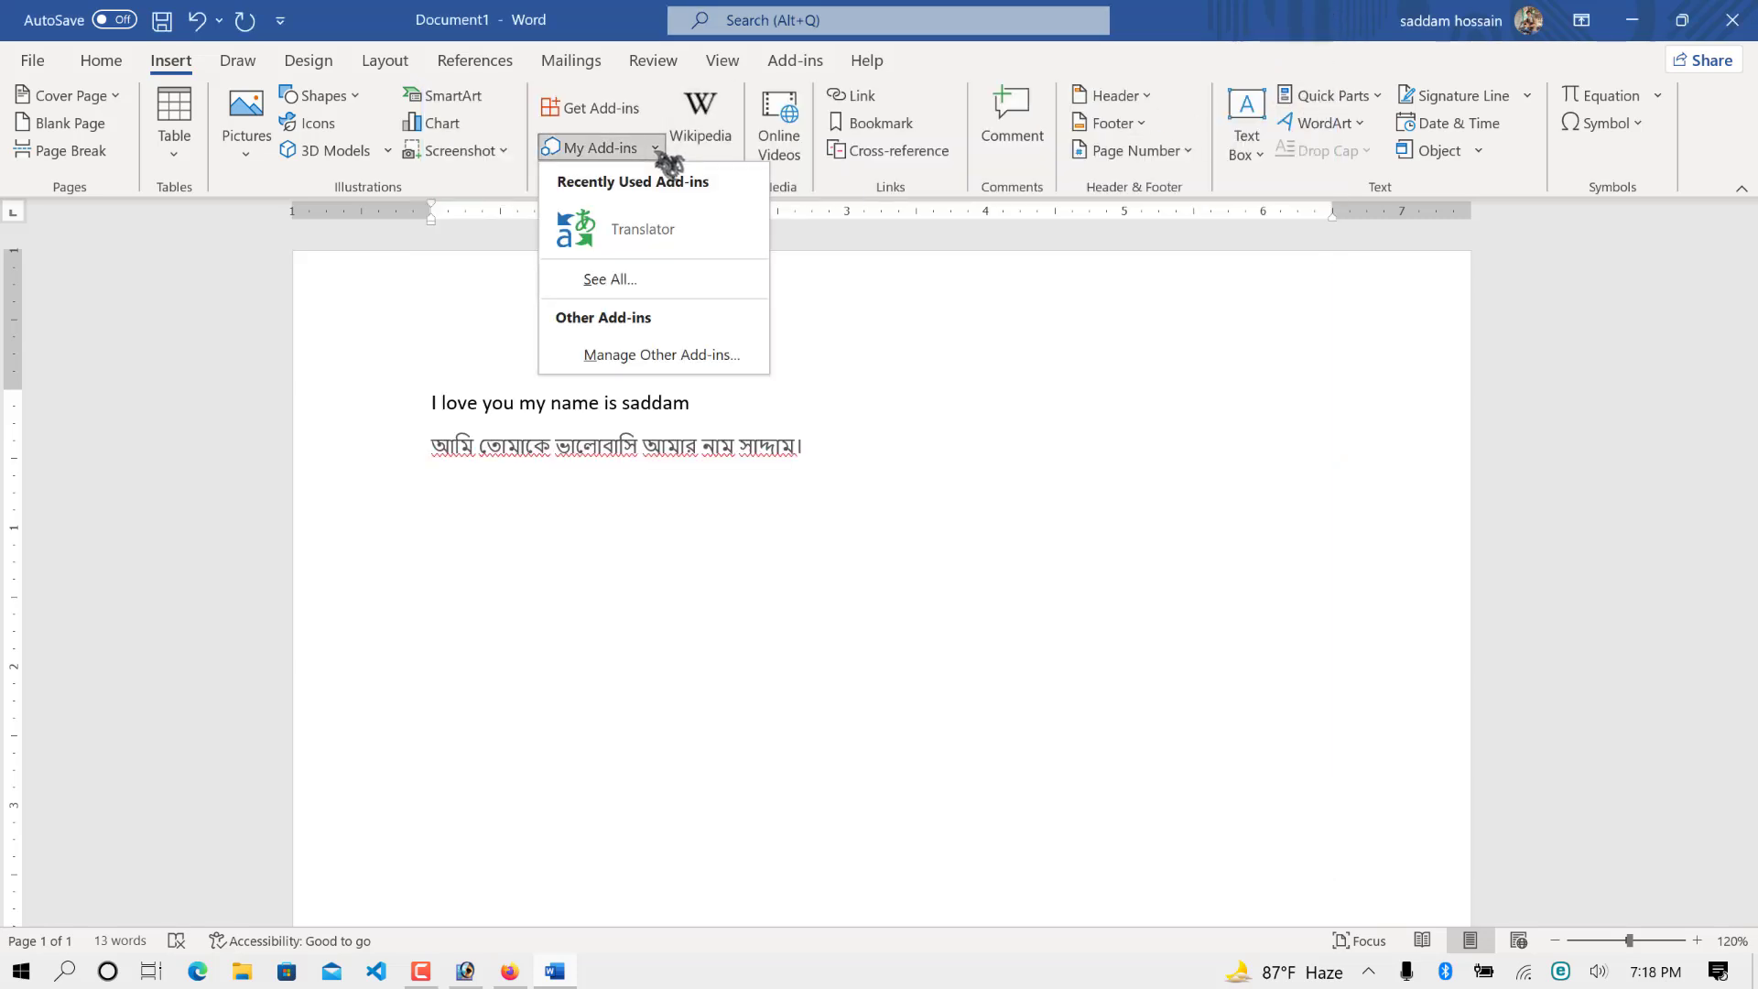
left_click(667, 240)
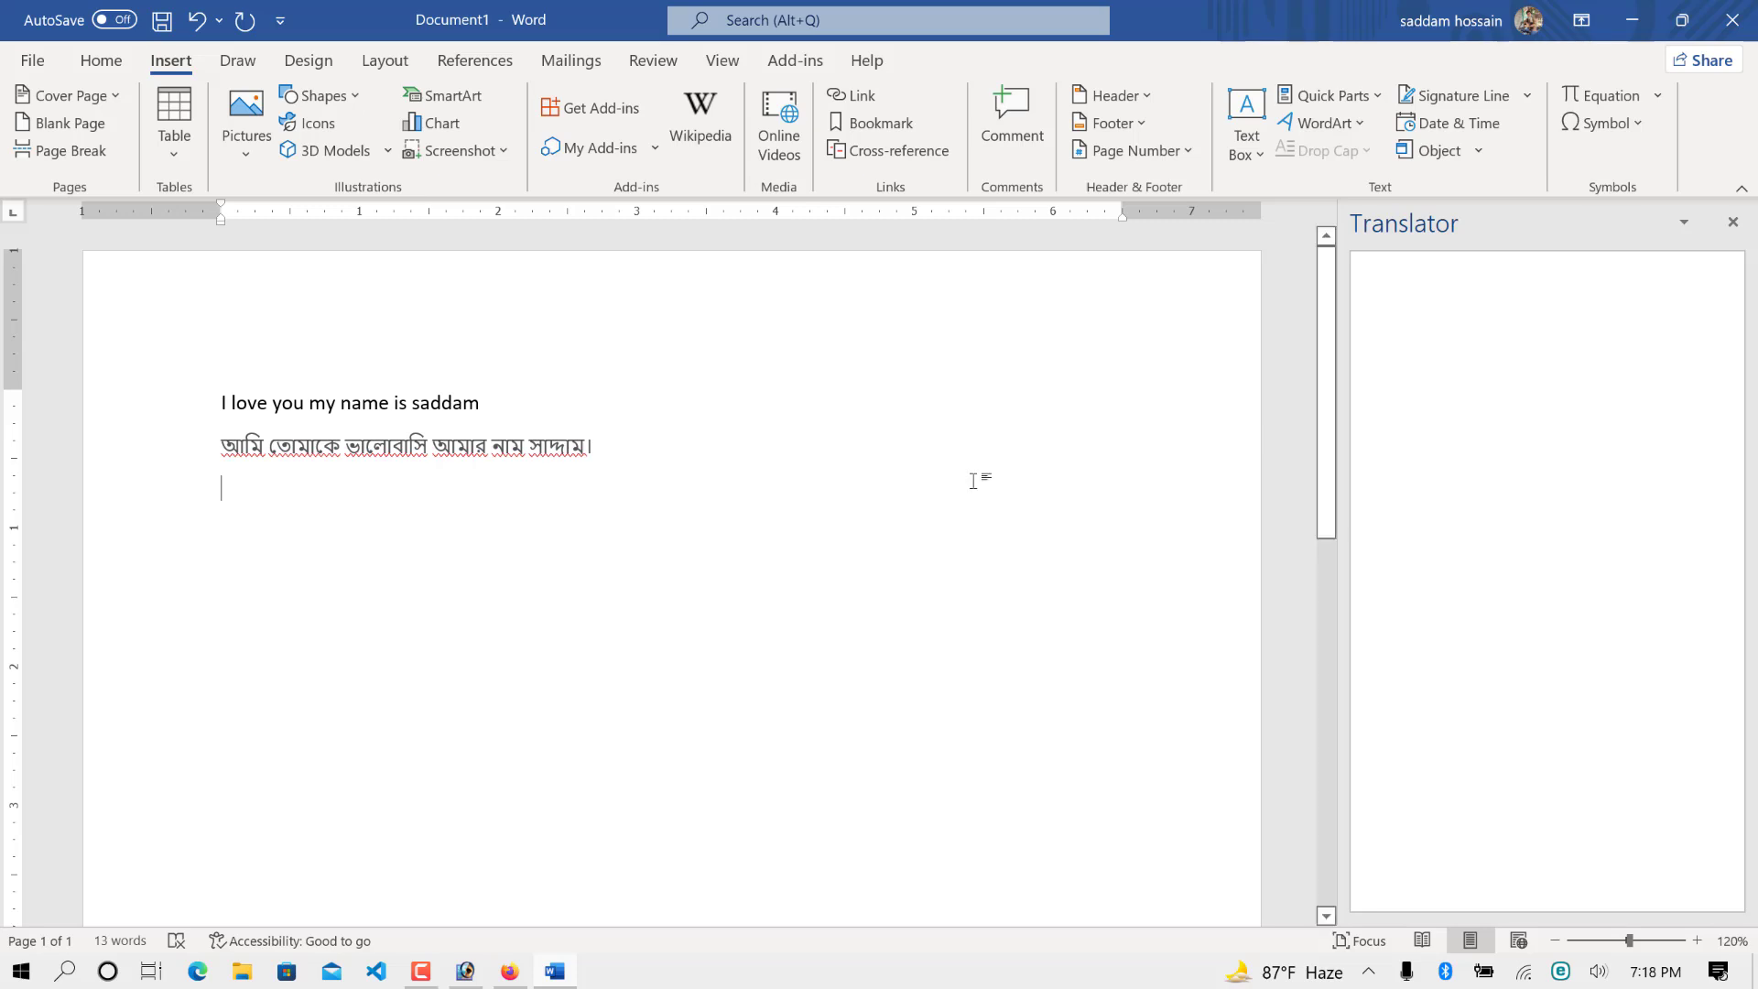
Translate the whole Bangla sentence on the second line into English with Translator.
left_click(561, 449)
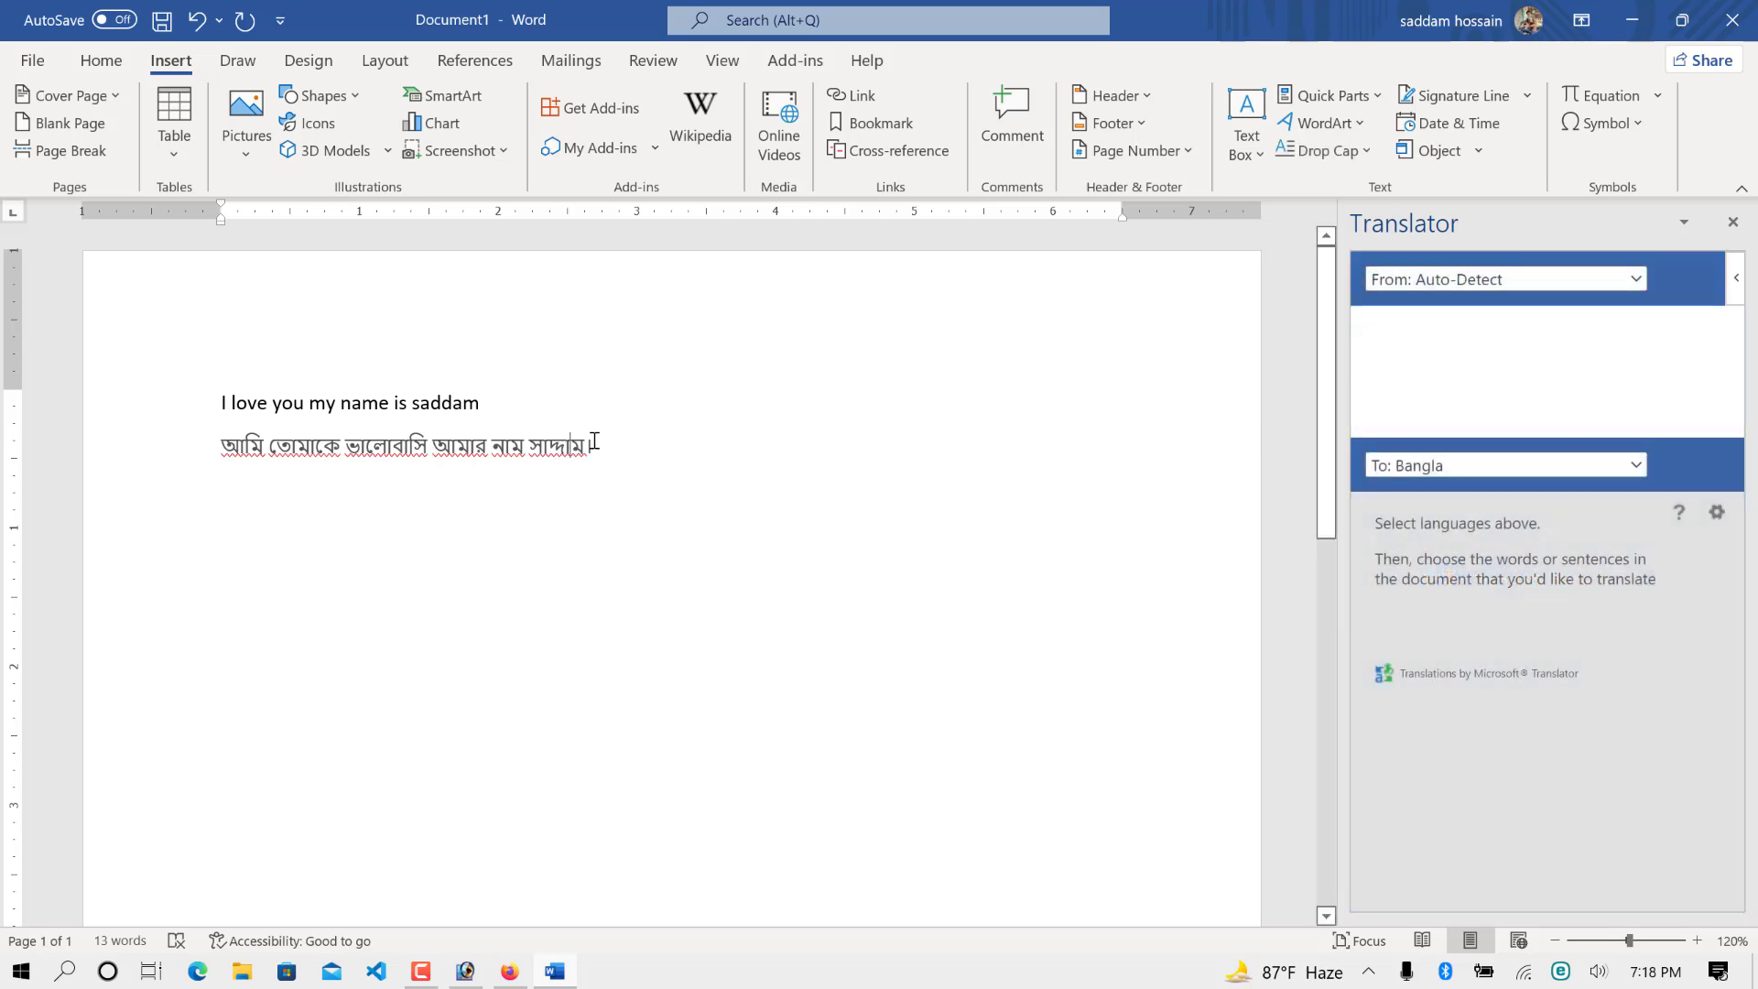
left_click_drag(594, 443, 220, 447)
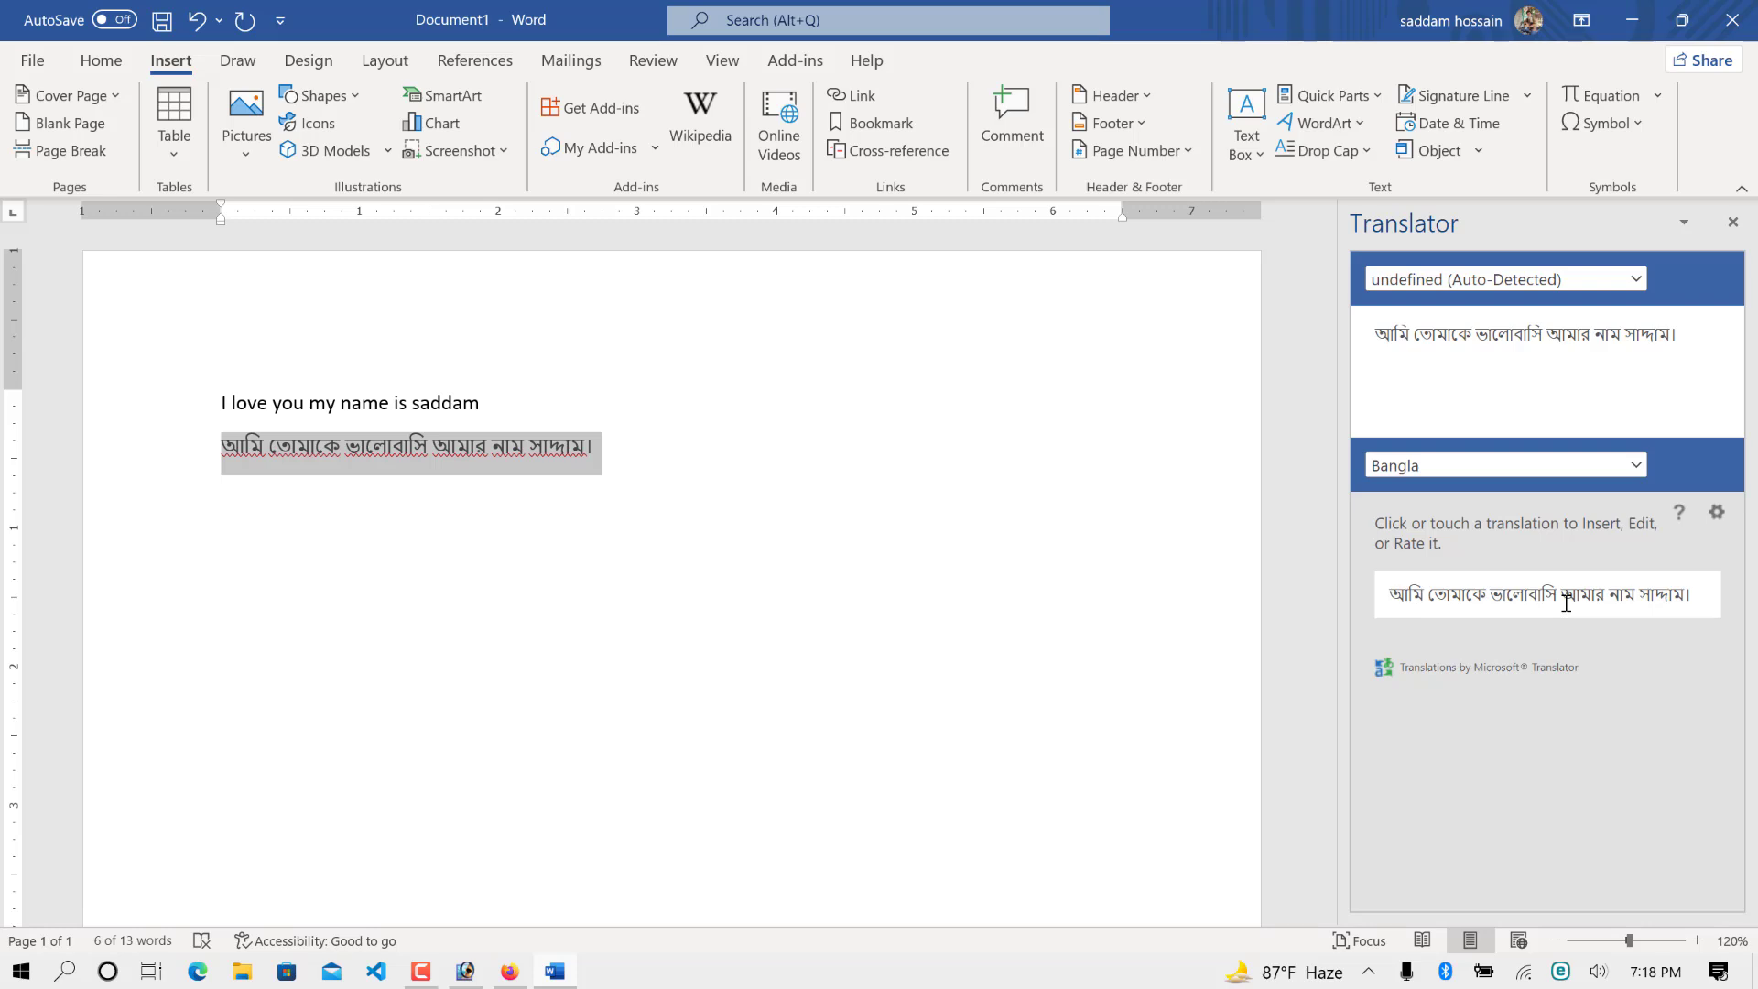
left_click(1645, 467)
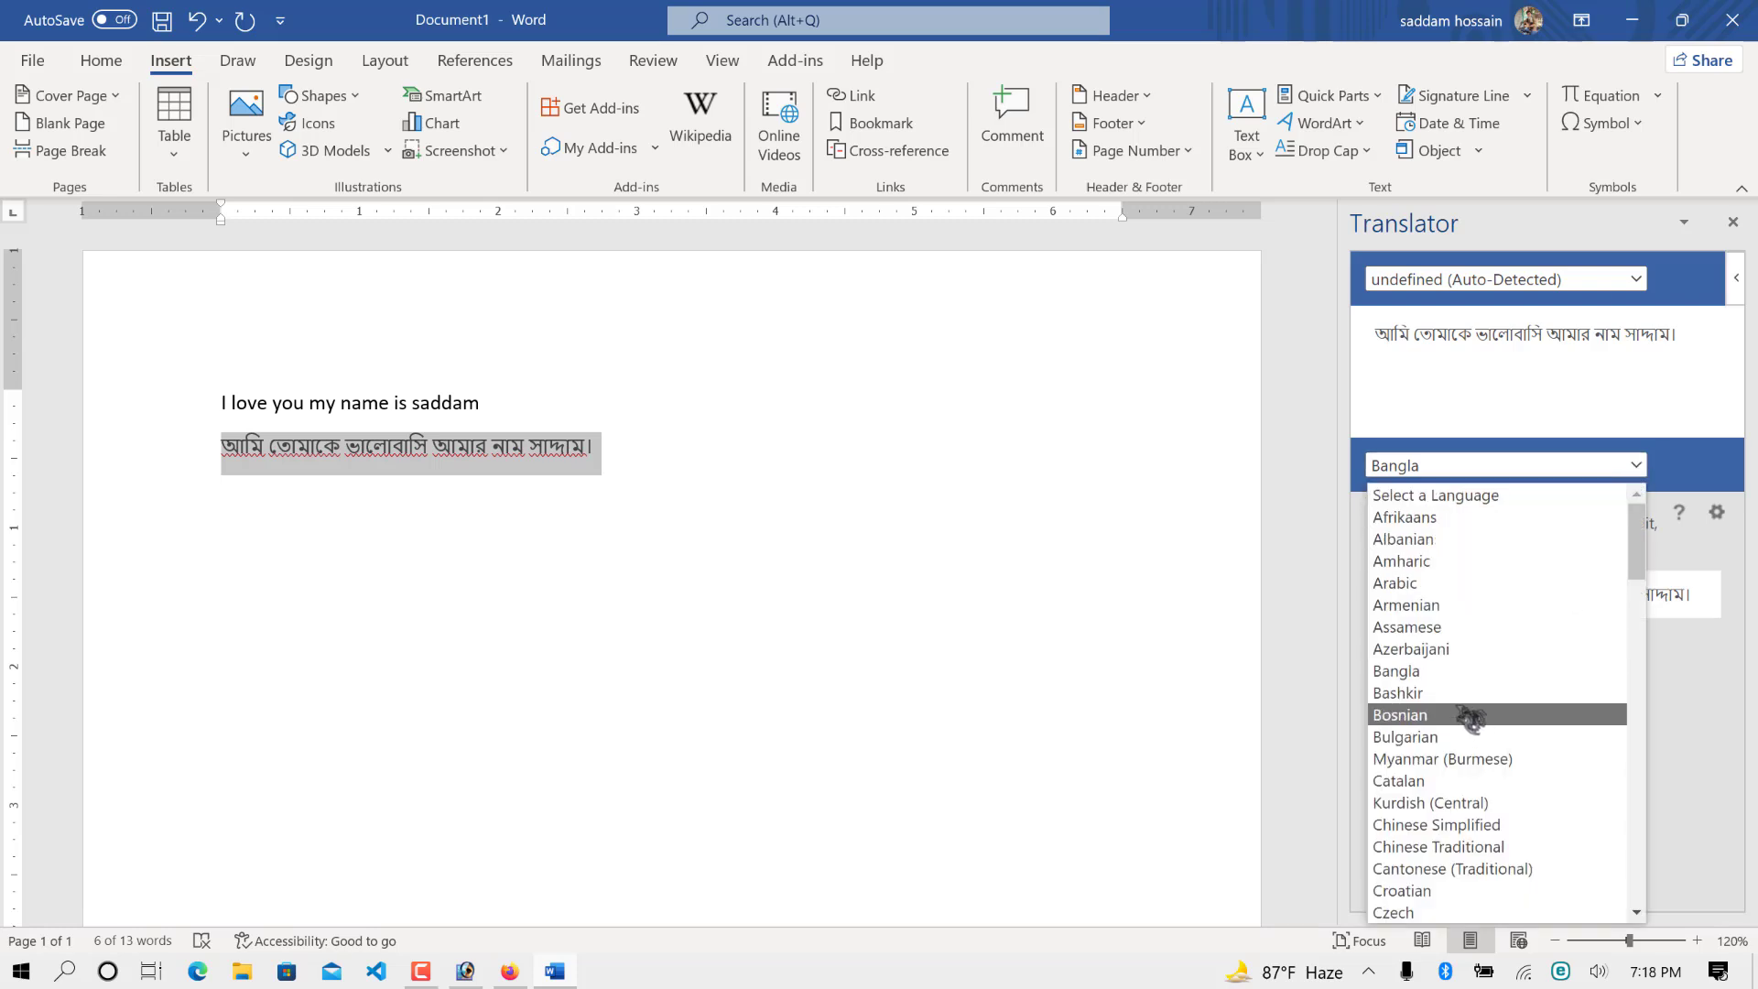
scroll(1474, 804, "down", 5)
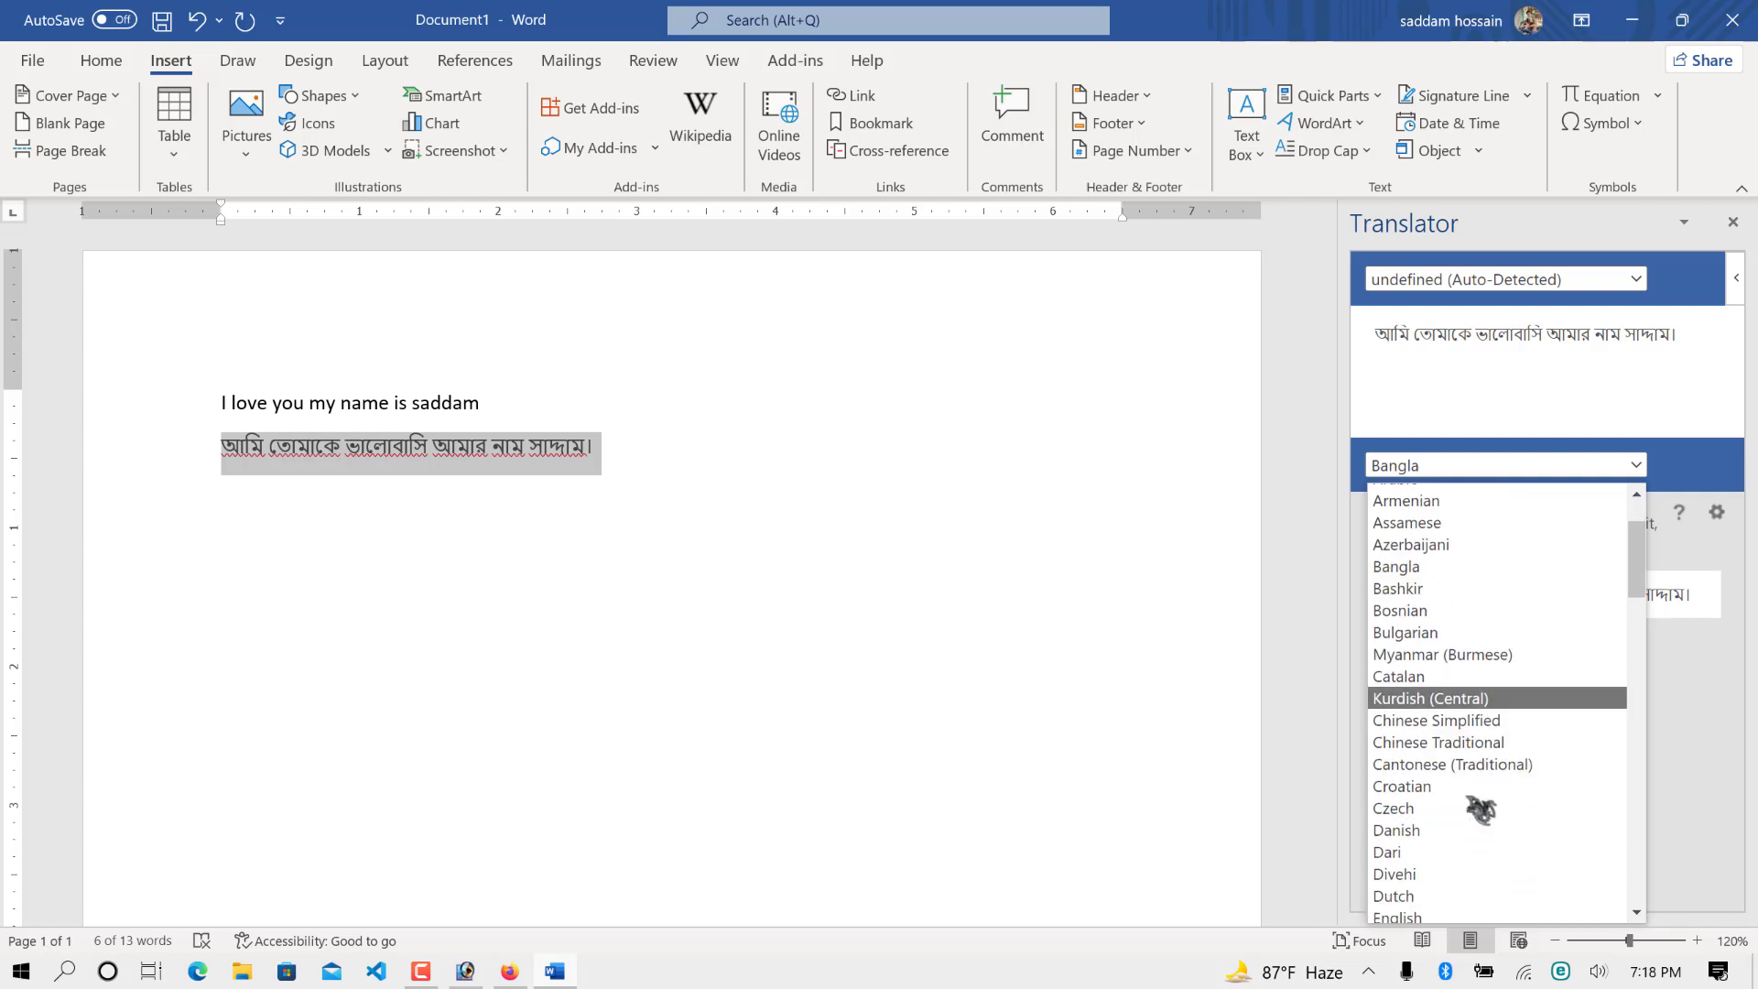
left_click(1448, 698)
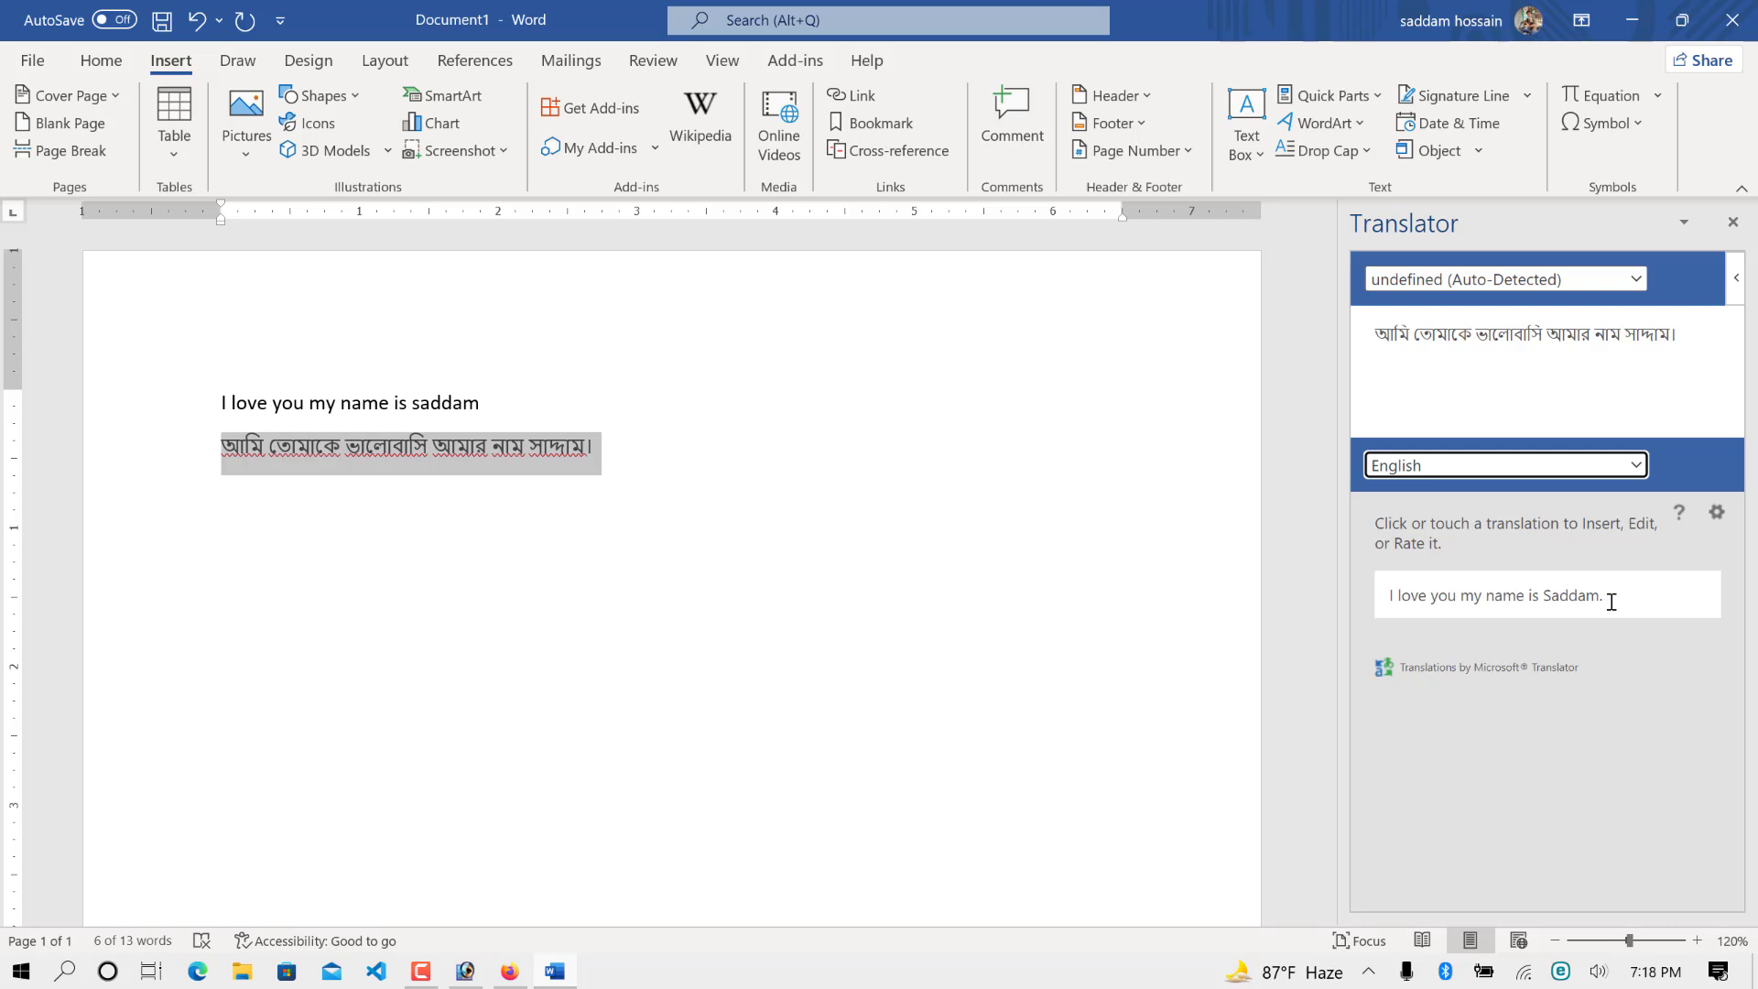
Copy the English translation from Translator onto the empty line below the Bangla sentence.
left_click_drag(1611, 601, 1353, 626)
key("ctrl+c")
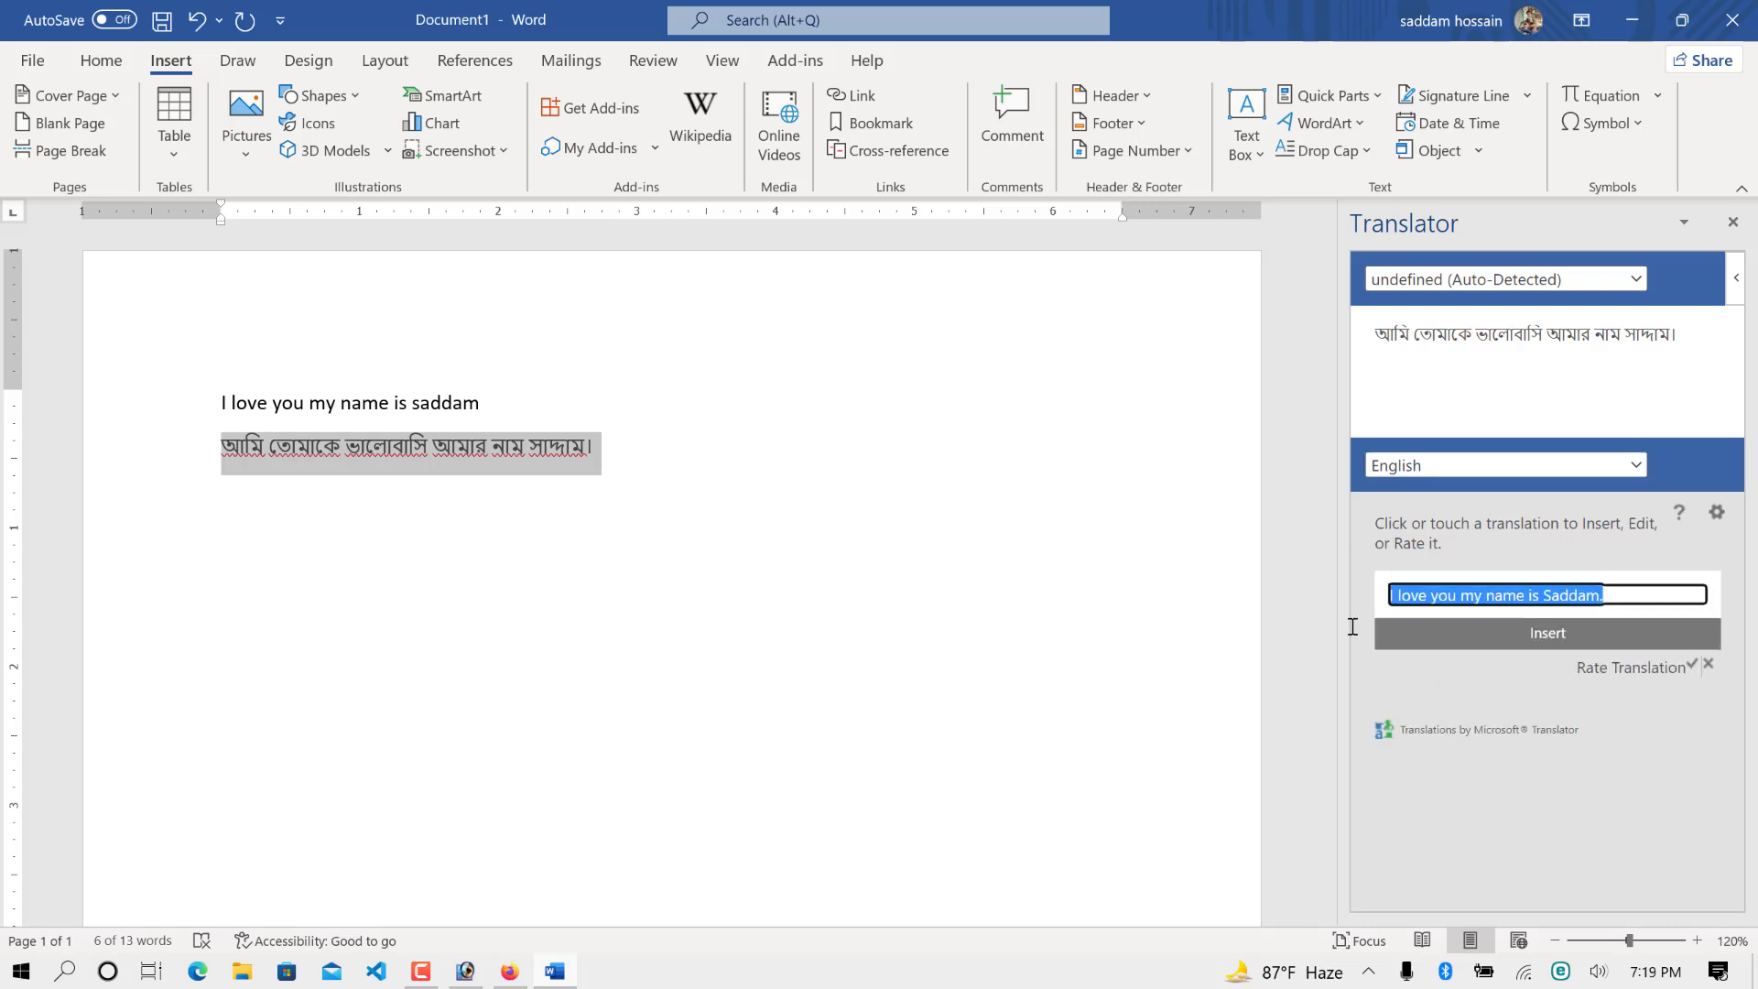
left_click(728, 460)
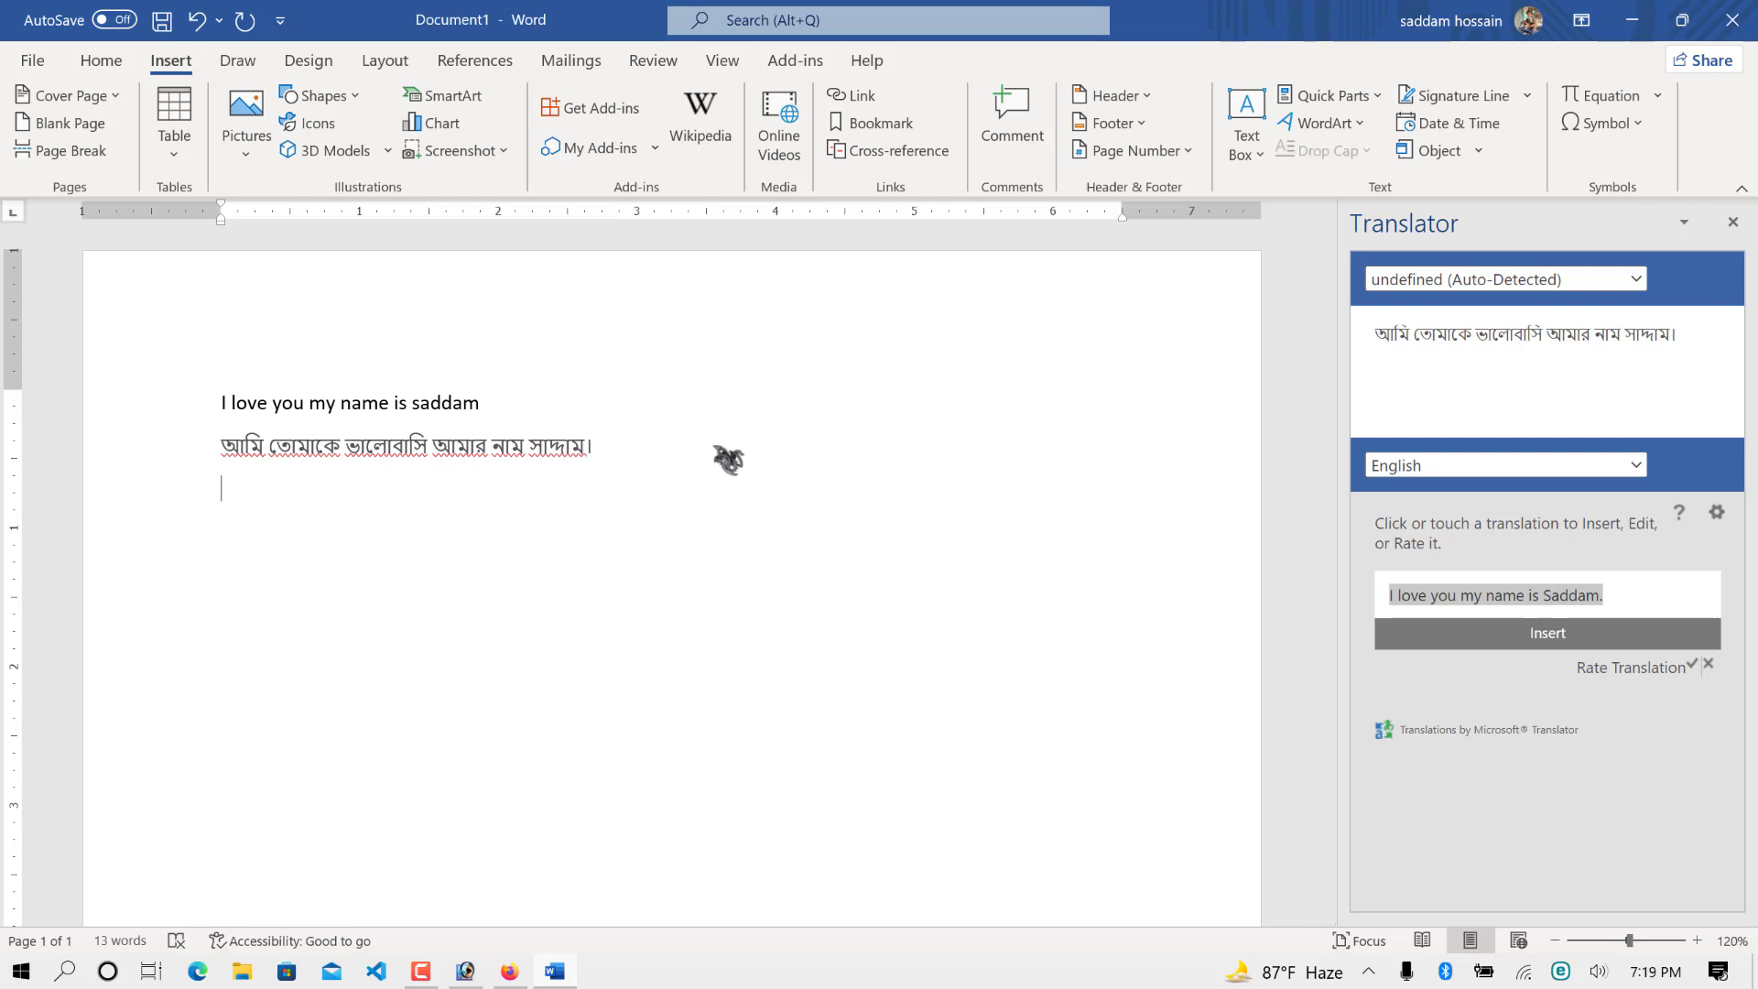
key("ctrl+v")
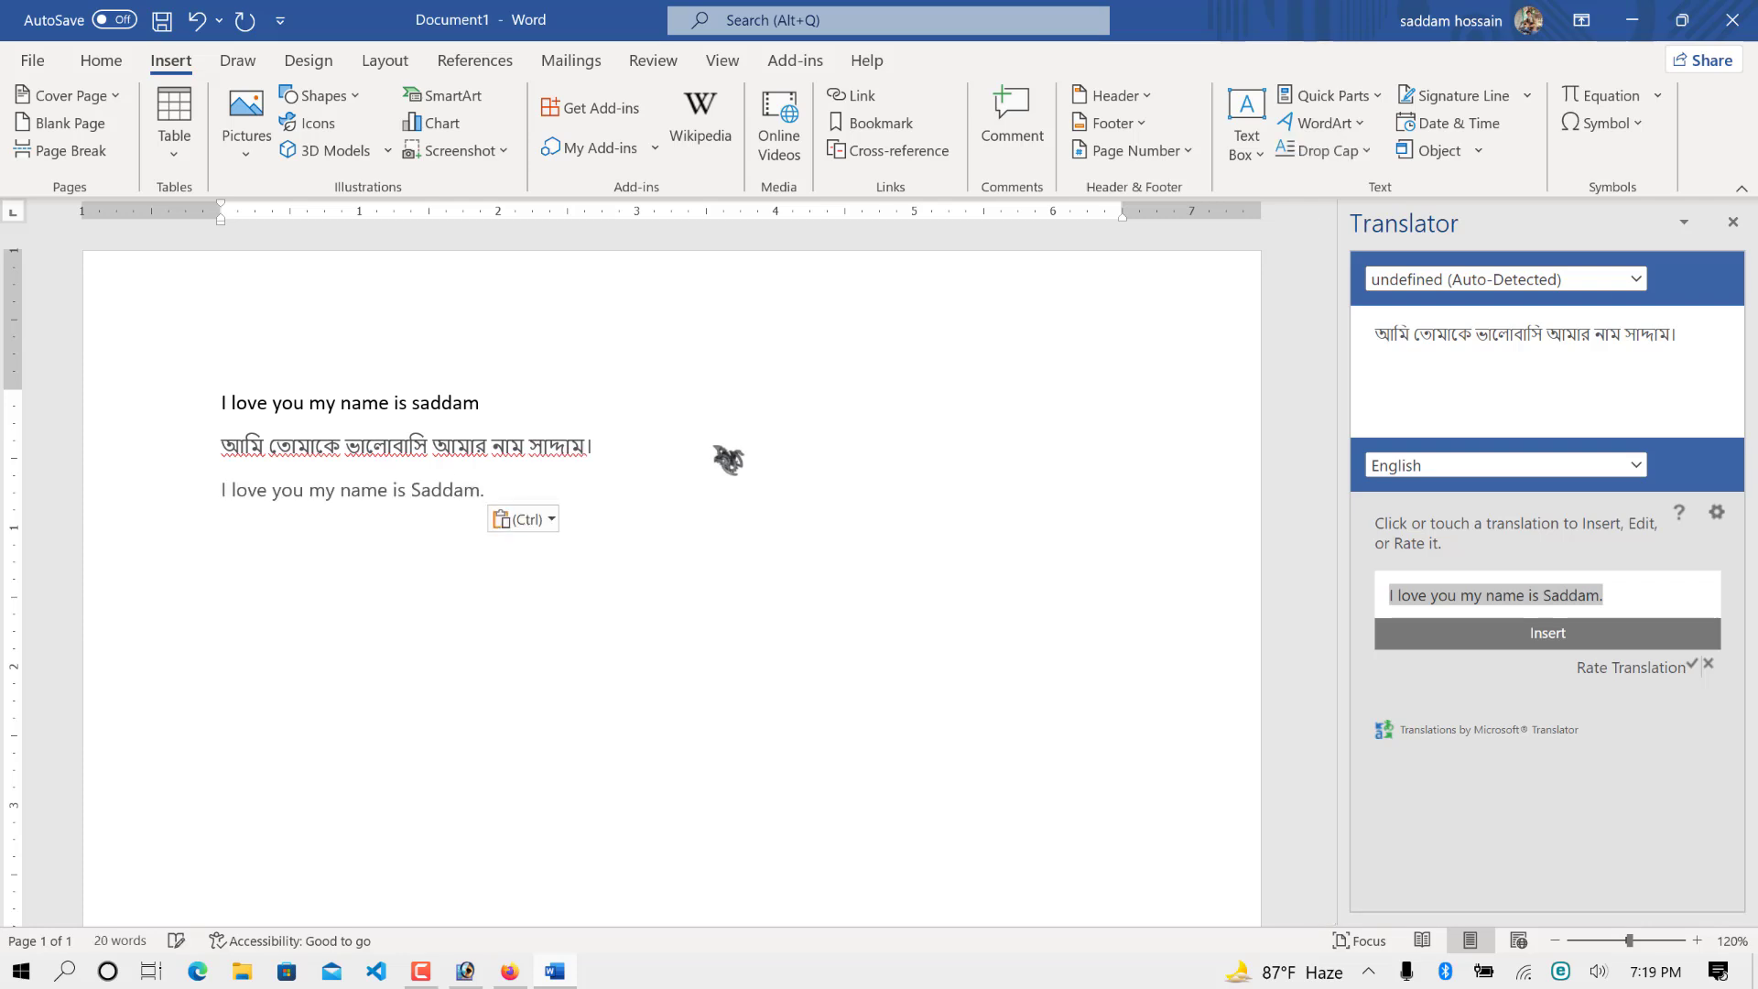